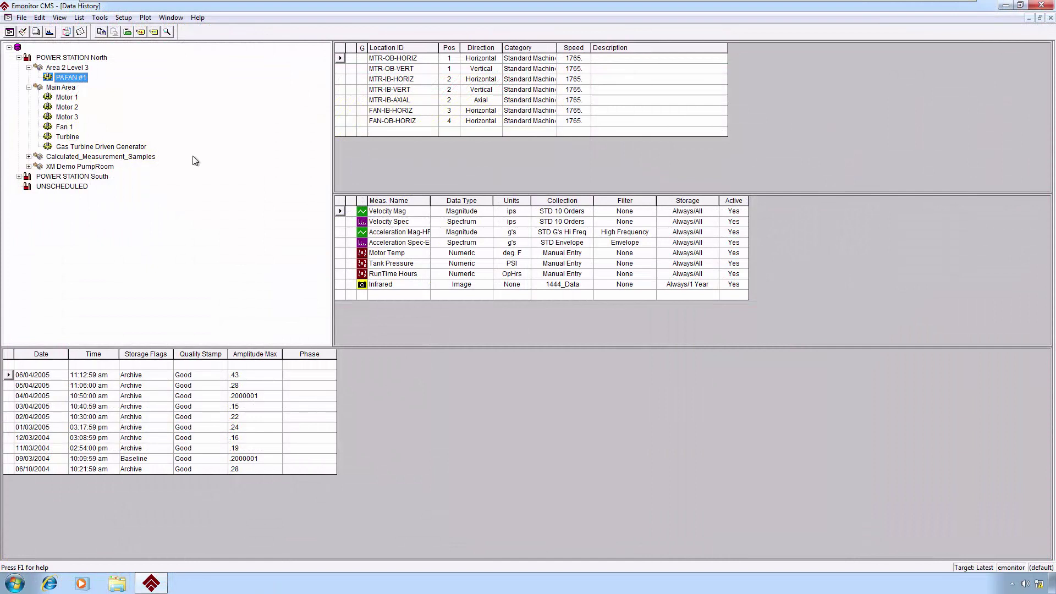
pyautogui.rightClick(74, 77)
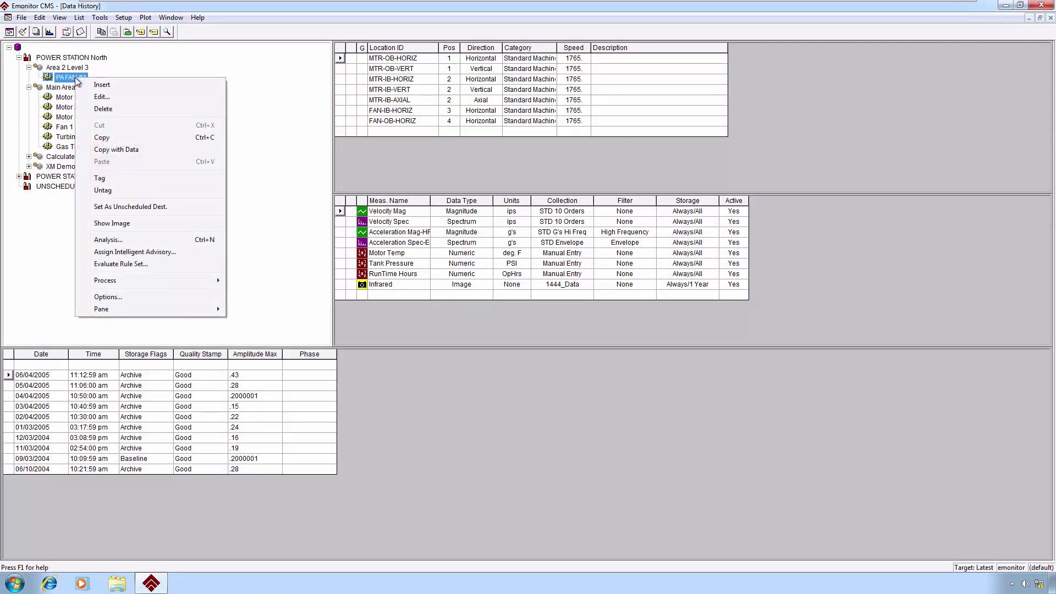
pyautogui.moveTo(161, 283)
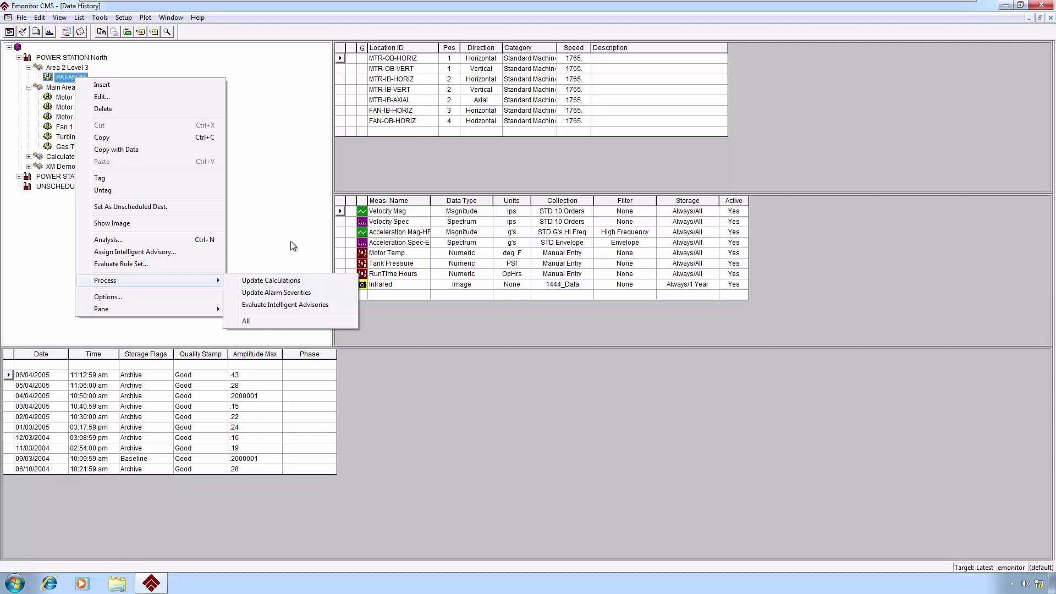
pyautogui.click(286, 210)
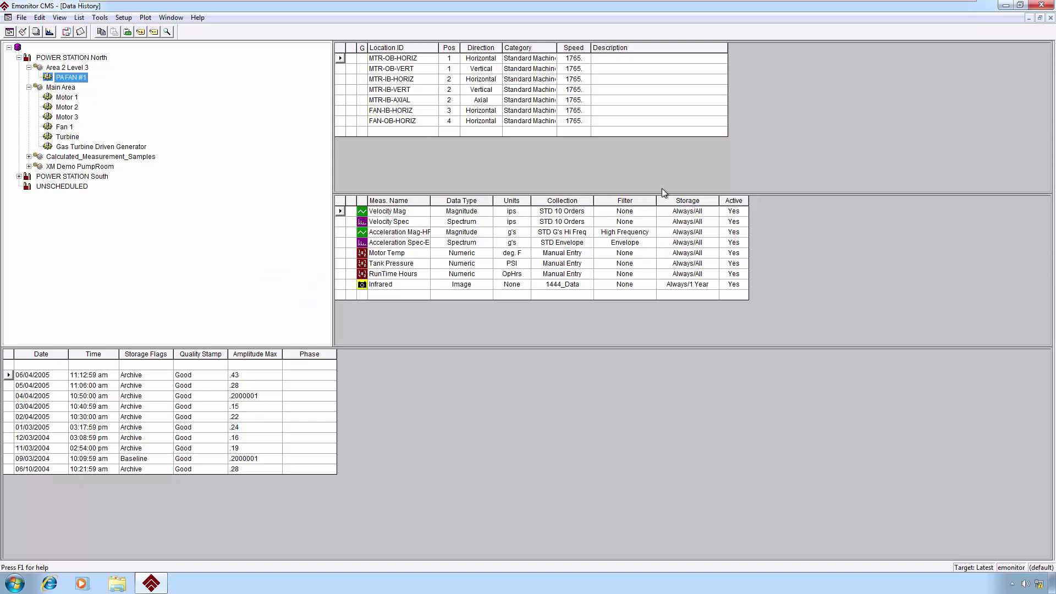
pyautogui.click(703, 211)
pyautogui.rightClick(703, 213)
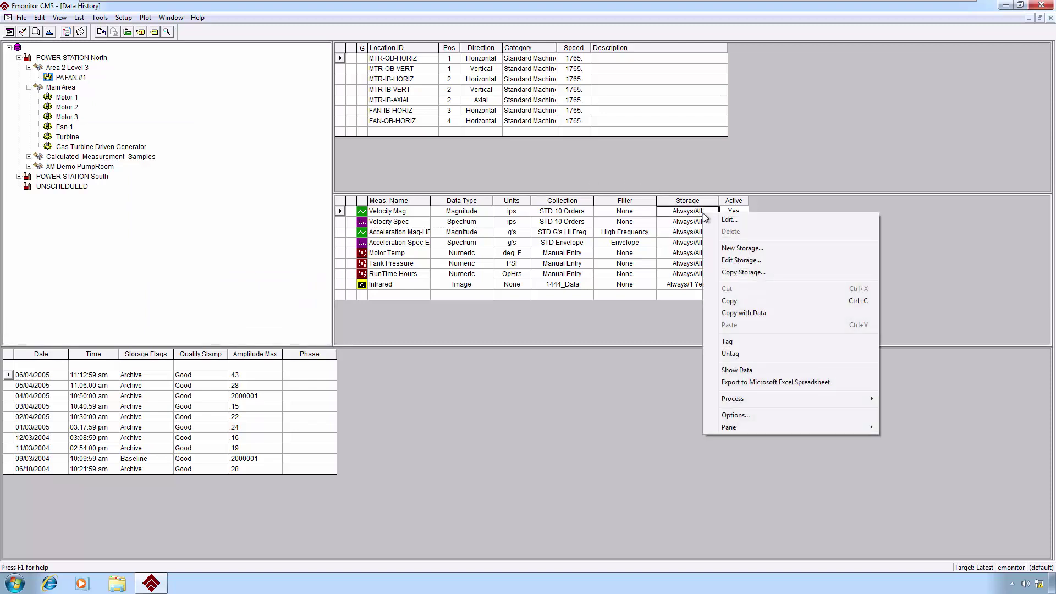
pyautogui.click(741, 260)
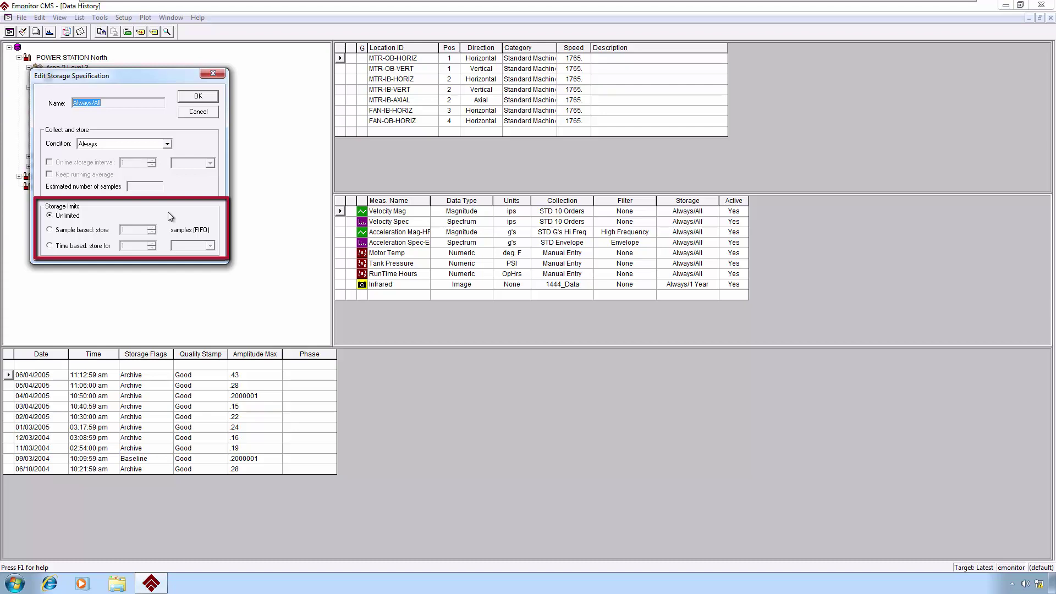
pyautogui.click(210, 110)
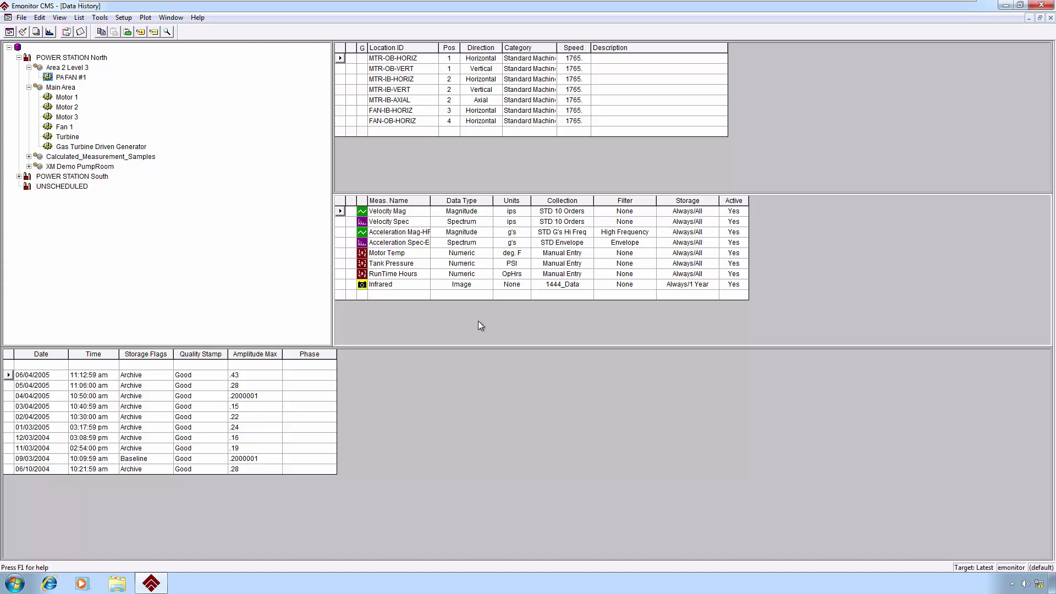
# - Browse from Computer to C:\Program Files (x86)\Rockwell Software\Emonitor in Windows Explorer
pyautogui.click(13, 586)
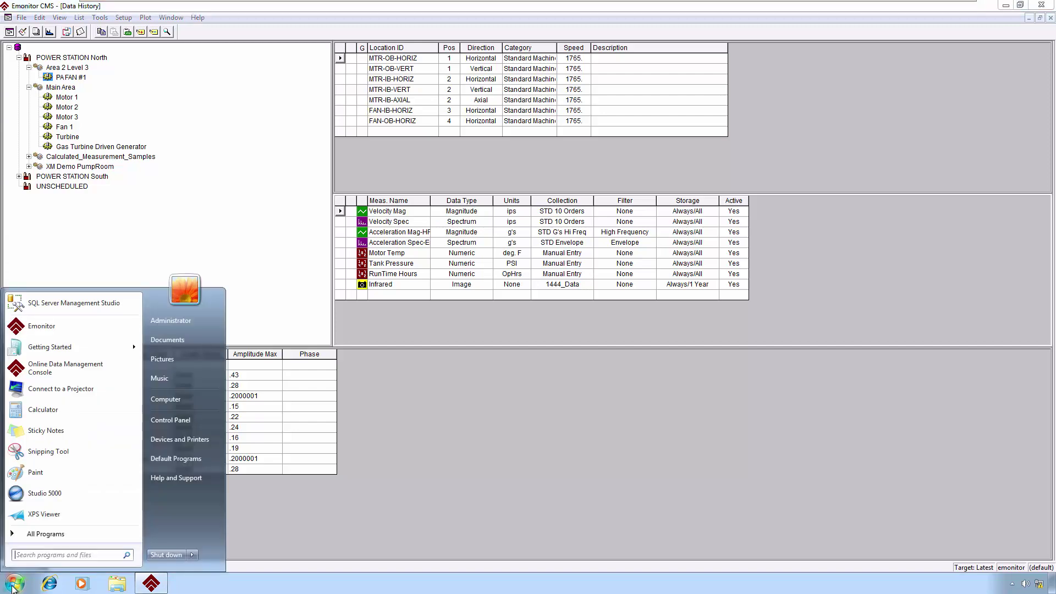
pyautogui.click(176, 399)
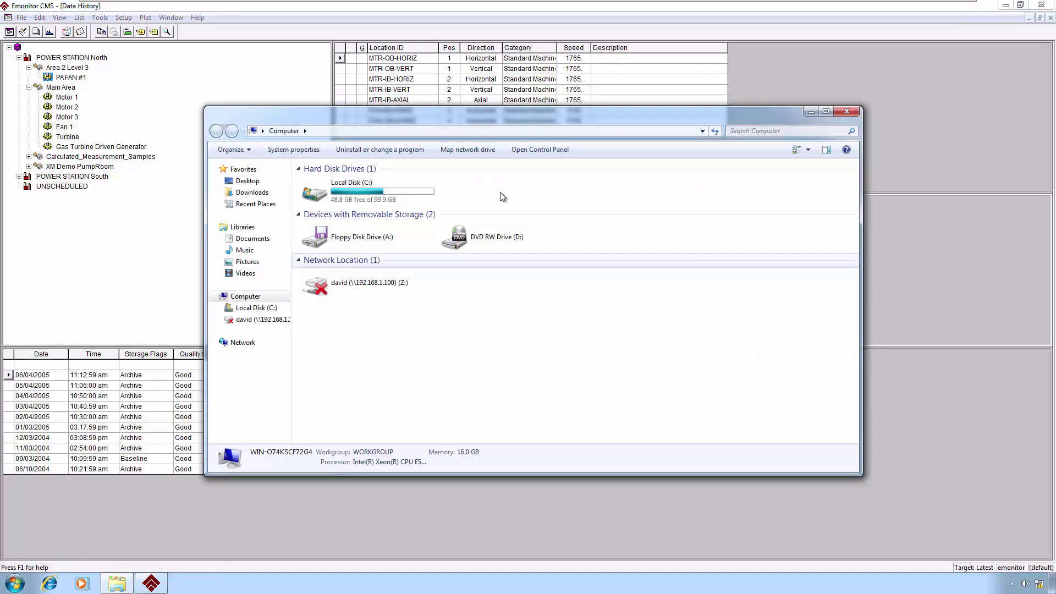
pyautogui.doubleClick(347, 192)
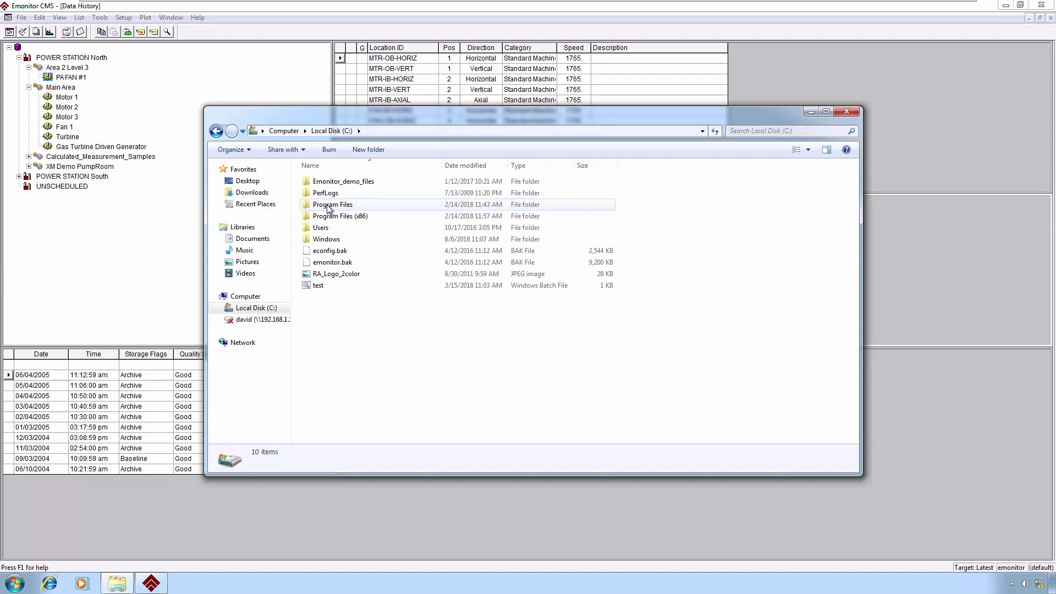
pyautogui.doubleClick(331, 216)
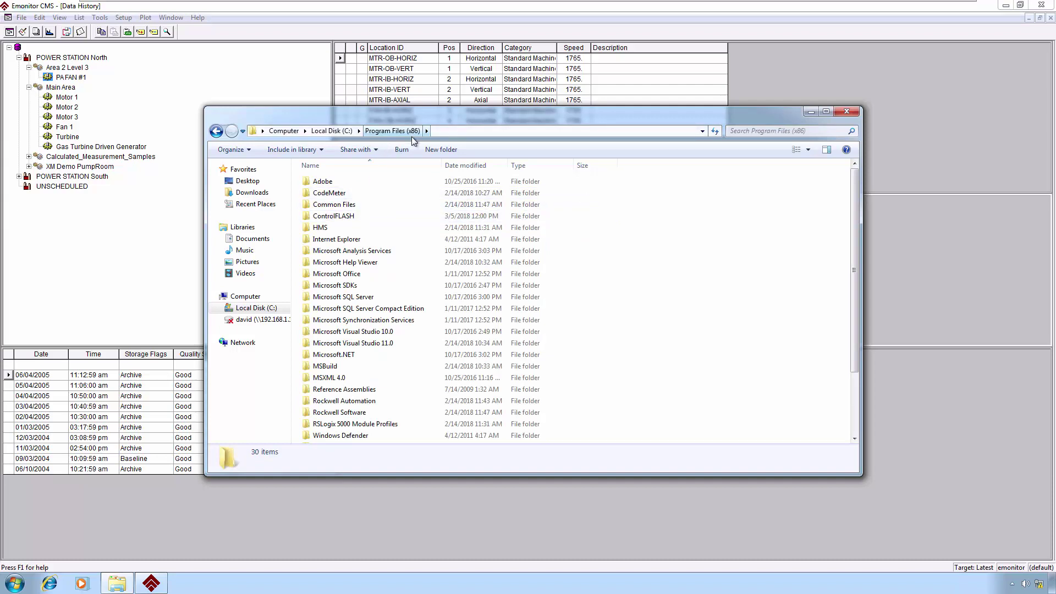
pyautogui.doubleClick(328, 414)
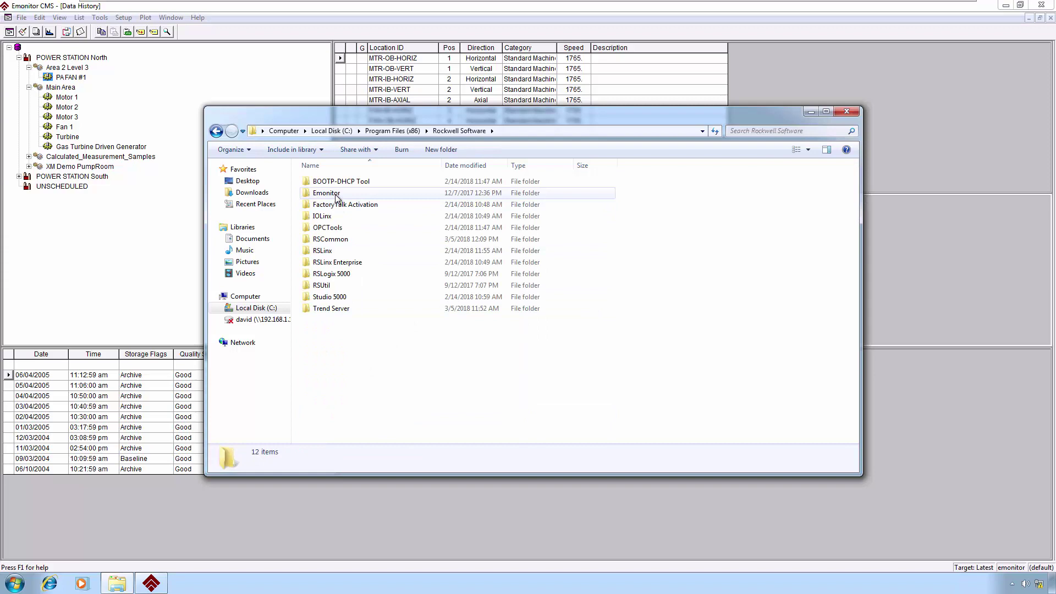
pyautogui.doubleClick(335, 193)
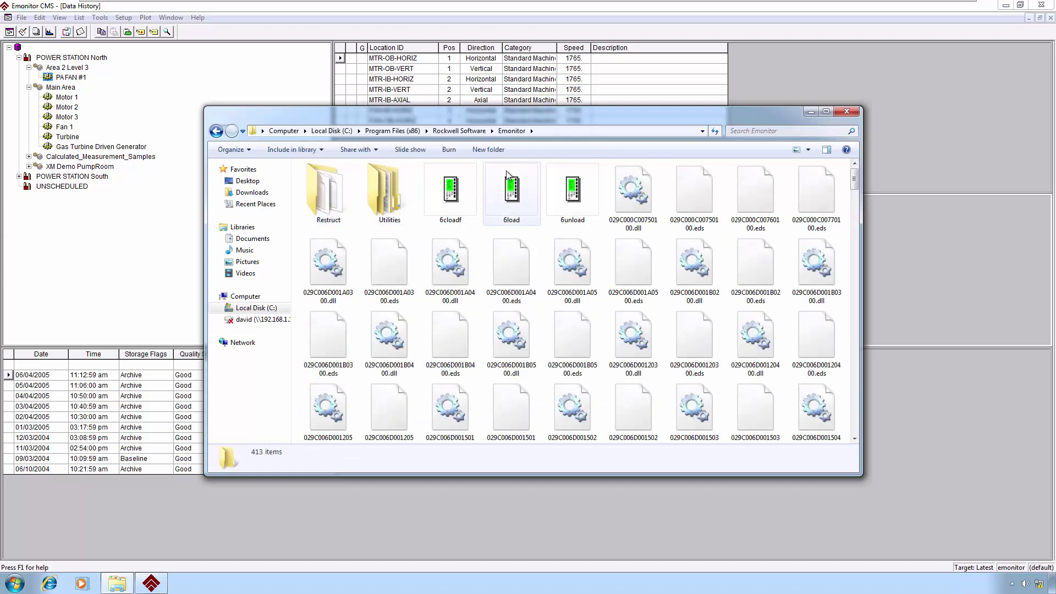
# - Switch the Emonitor folder to Details view and sort its files by Type
pyautogui.click(809, 150)
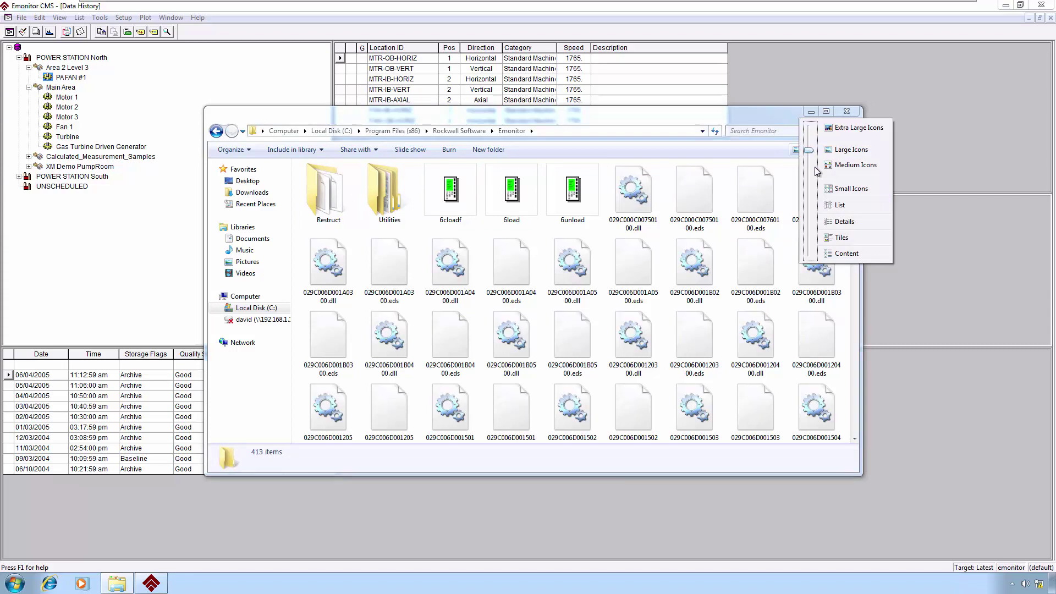
pyautogui.click(846, 222)
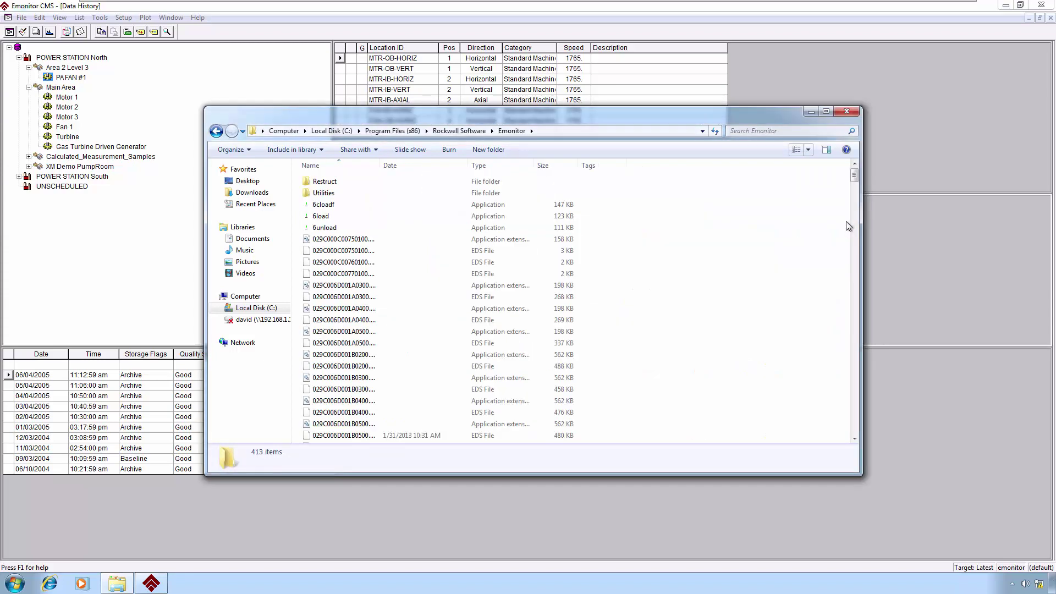
pyautogui.click(493, 165)
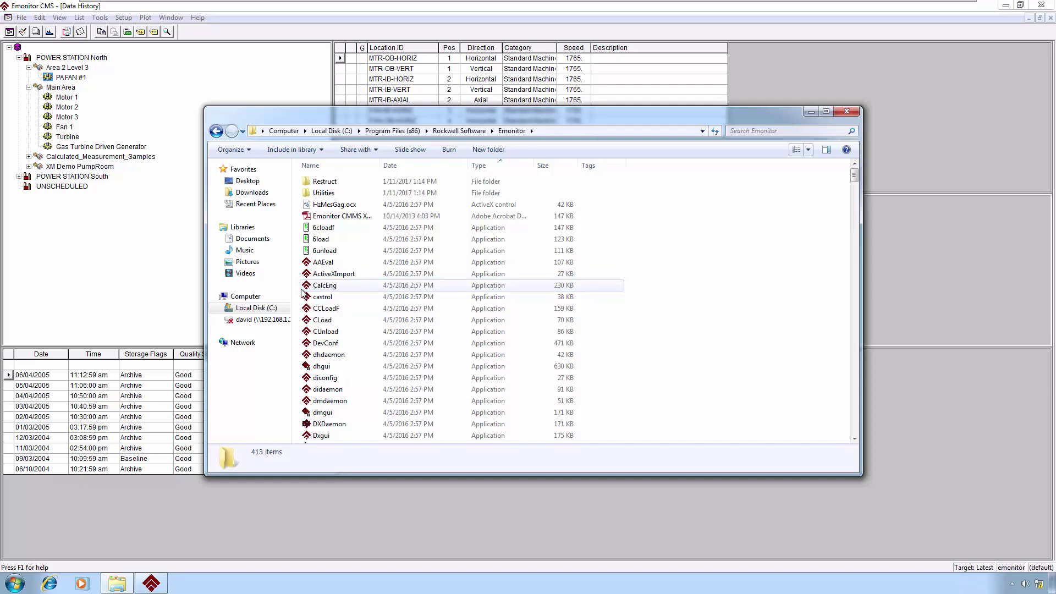
pyautogui.click(341, 286)
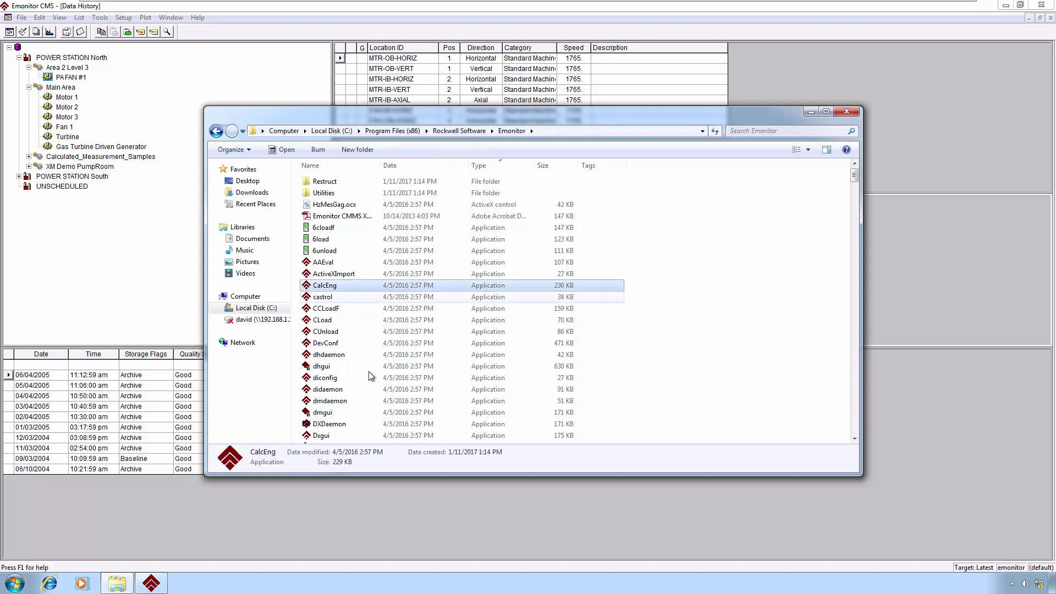
pyautogui.scroll(-1, 371, 376)
pyautogui.scroll(-1, 370, 376)
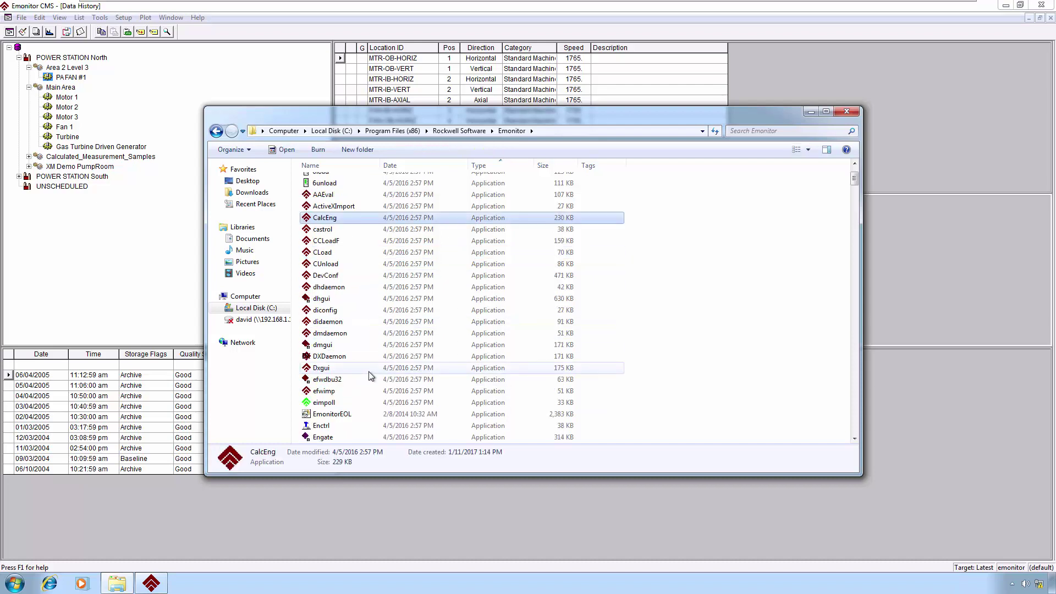
pyautogui.scroll(-8, 371, 377)
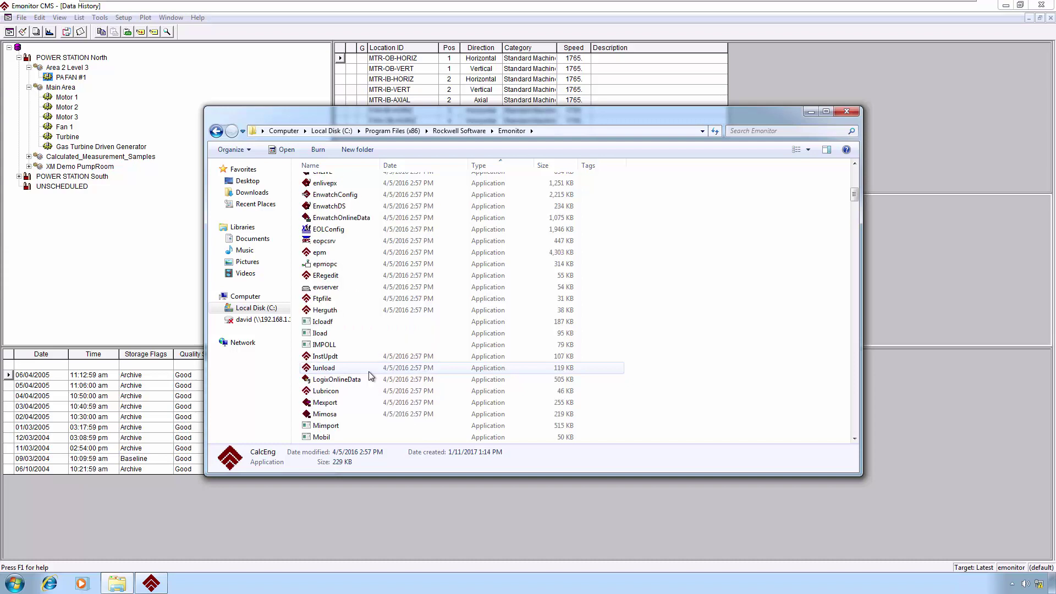
pyautogui.scroll(-8, 369, 372)
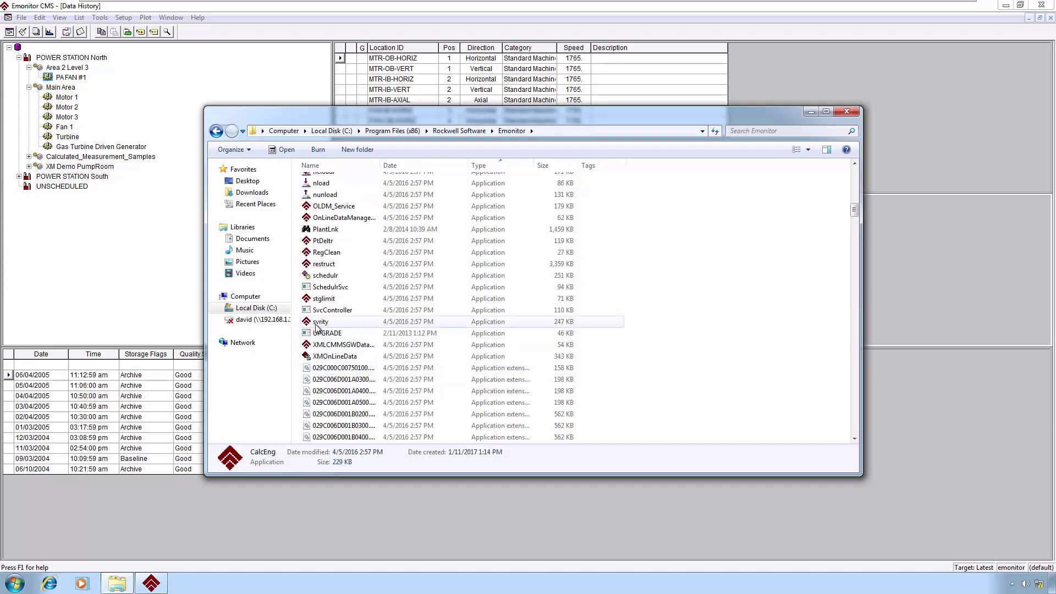
pyautogui.moveTo(317, 327)
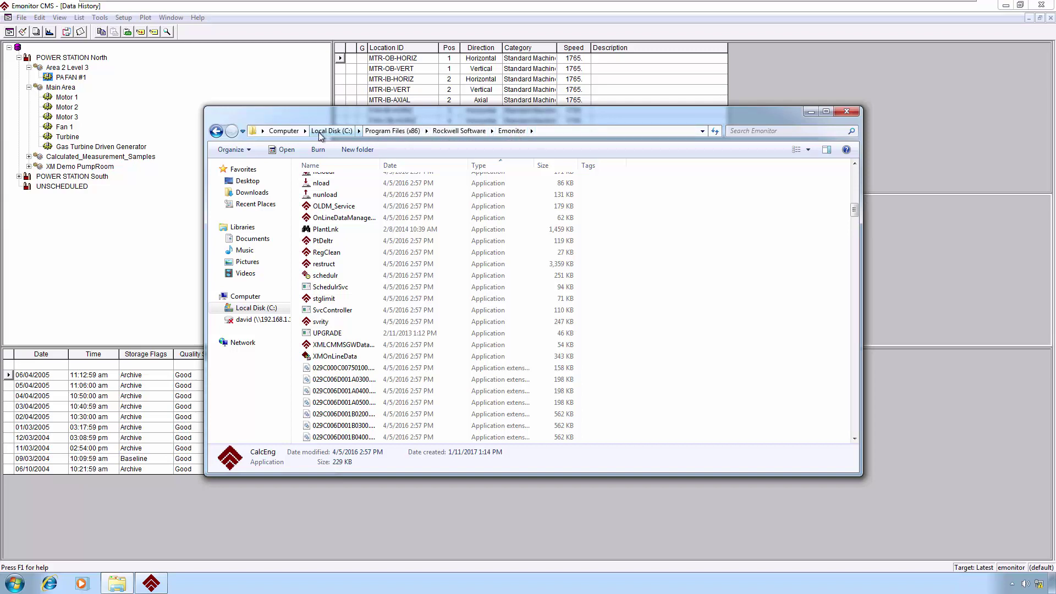
# - Minimize the Explorer window to bring Emonitor CMS back into view
pyautogui.click(811, 112)
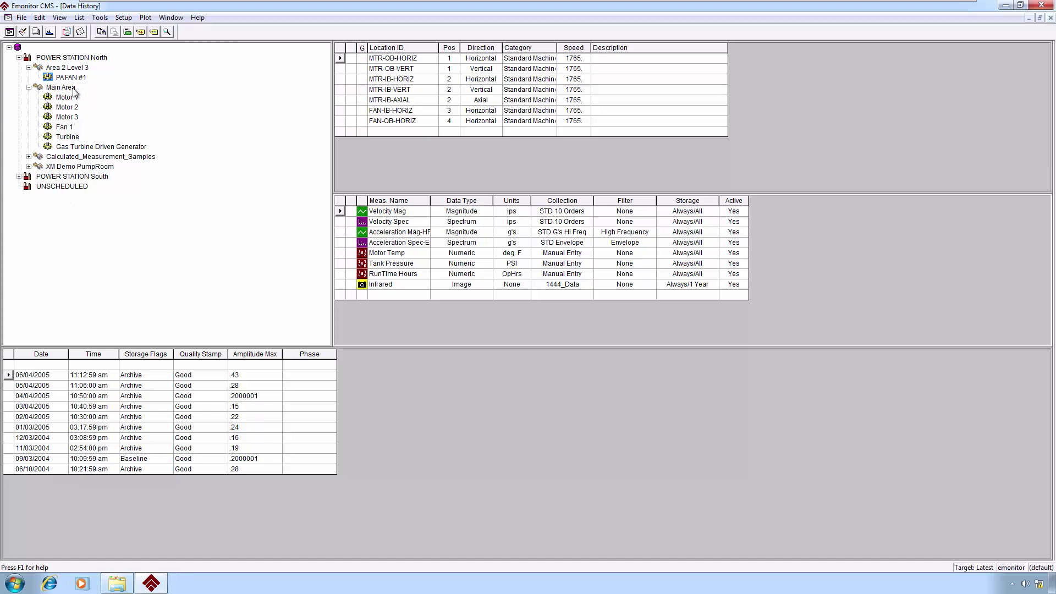
# - Select Area 2 Level 3 under POWER STATION North and tag all its items for a list
pyautogui.click(59, 57)
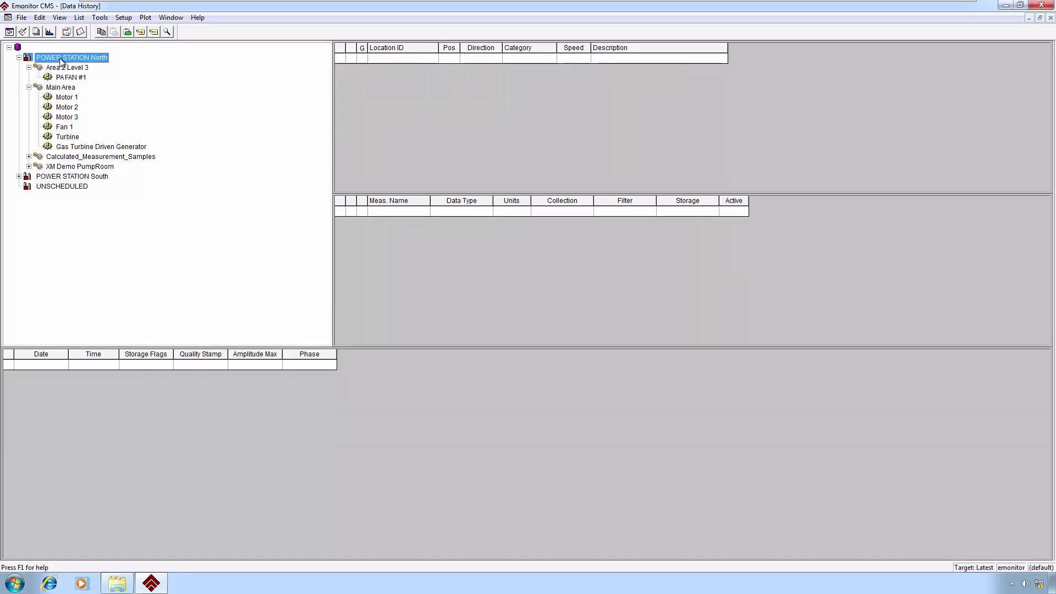
pyautogui.click(69, 68)
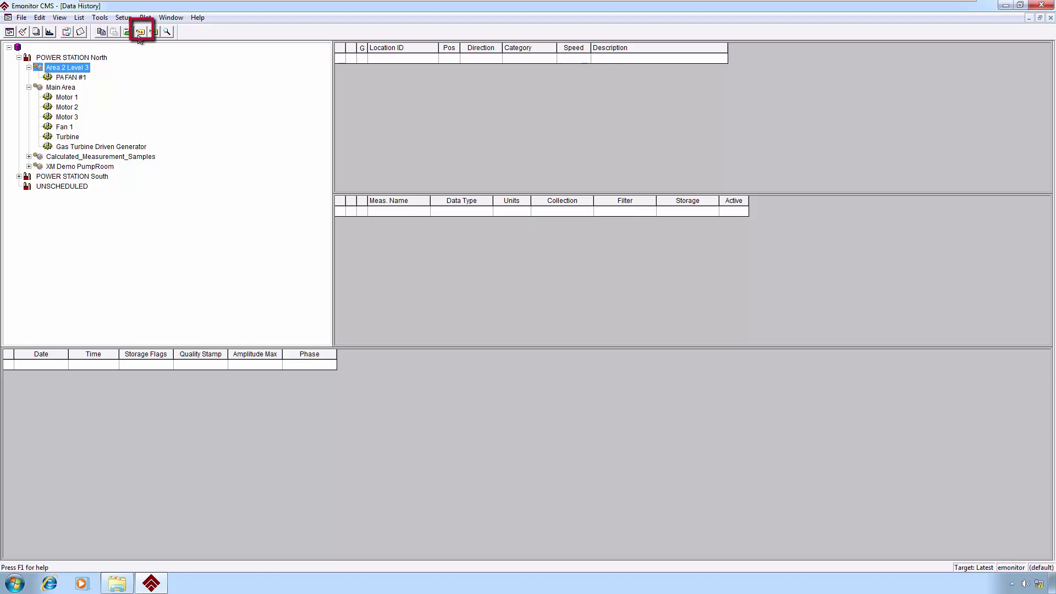
pyautogui.click(67, 77)
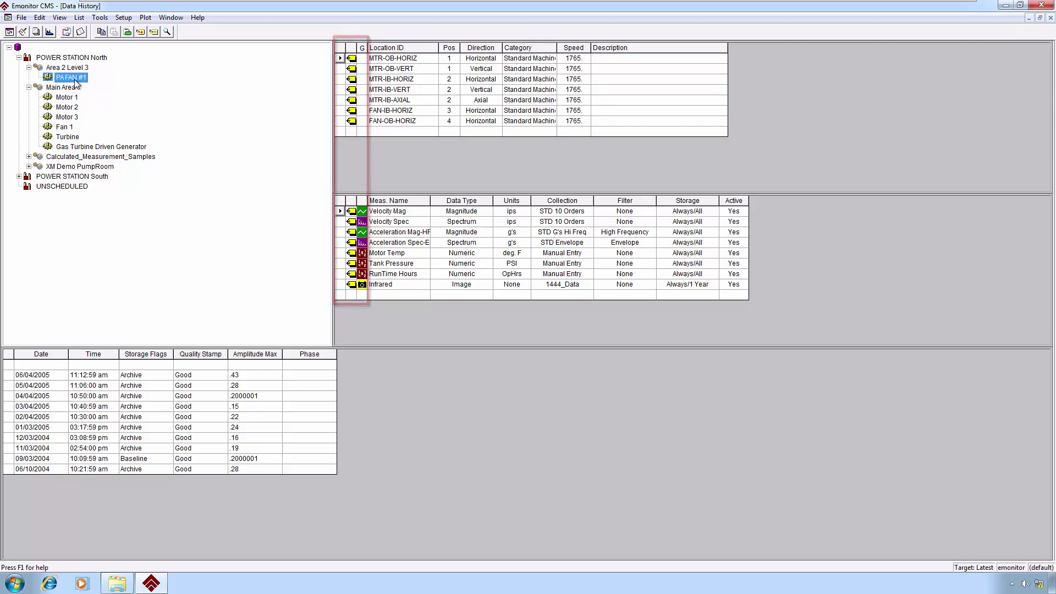
# - Start saving the tagged items from List > Save... under the list name autoupdate
pyautogui.click(80, 17)
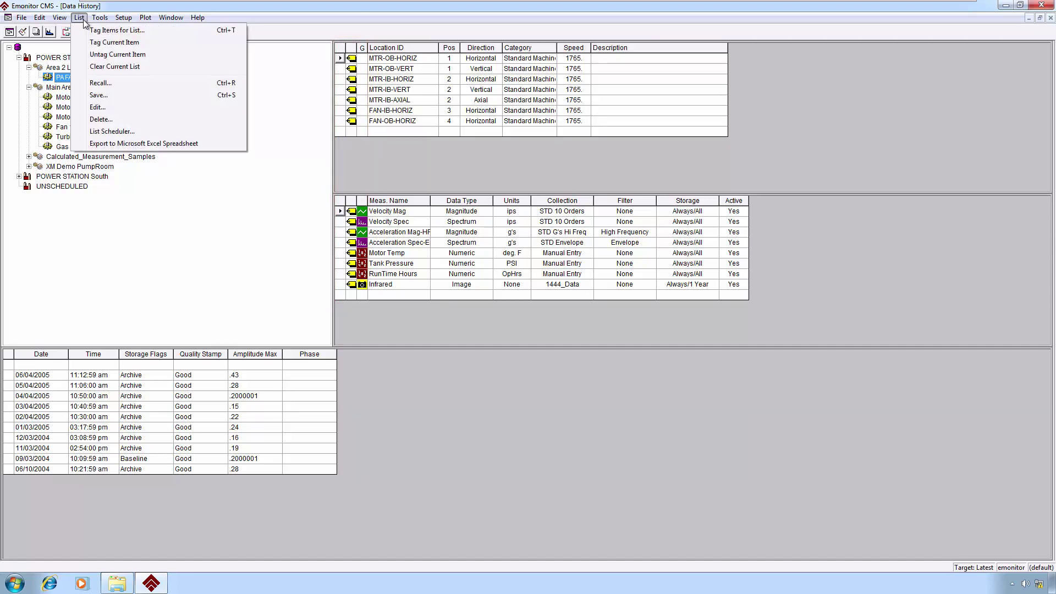
pyautogui.click(101, 96)
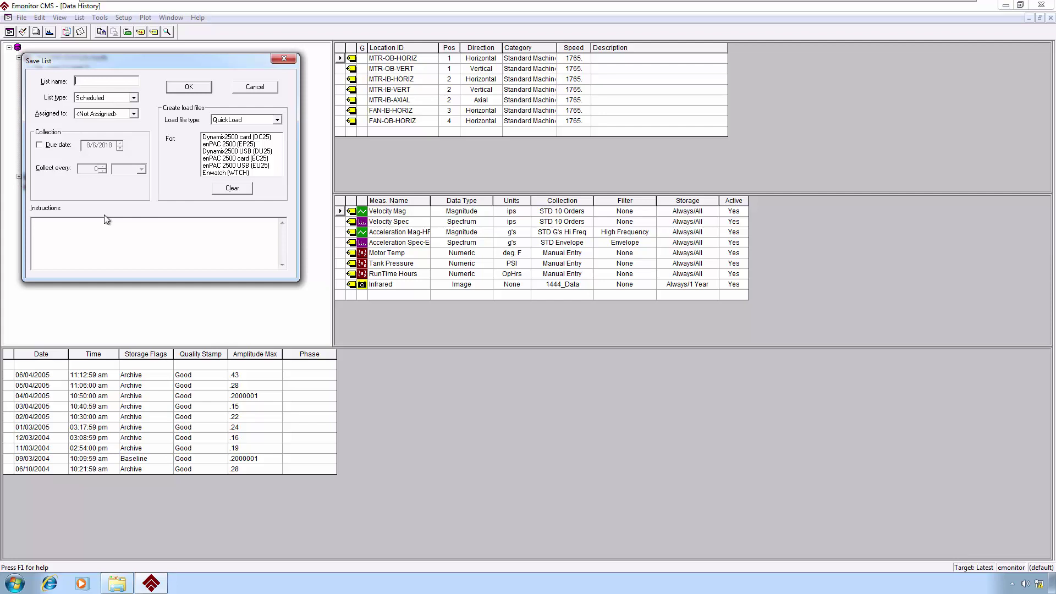
pyautogui.write('autoupdate')
# - Confirm the autoupdate list save, then launch Notepad by searching 'notepad' from Start
pyautogui.click(190, 88)
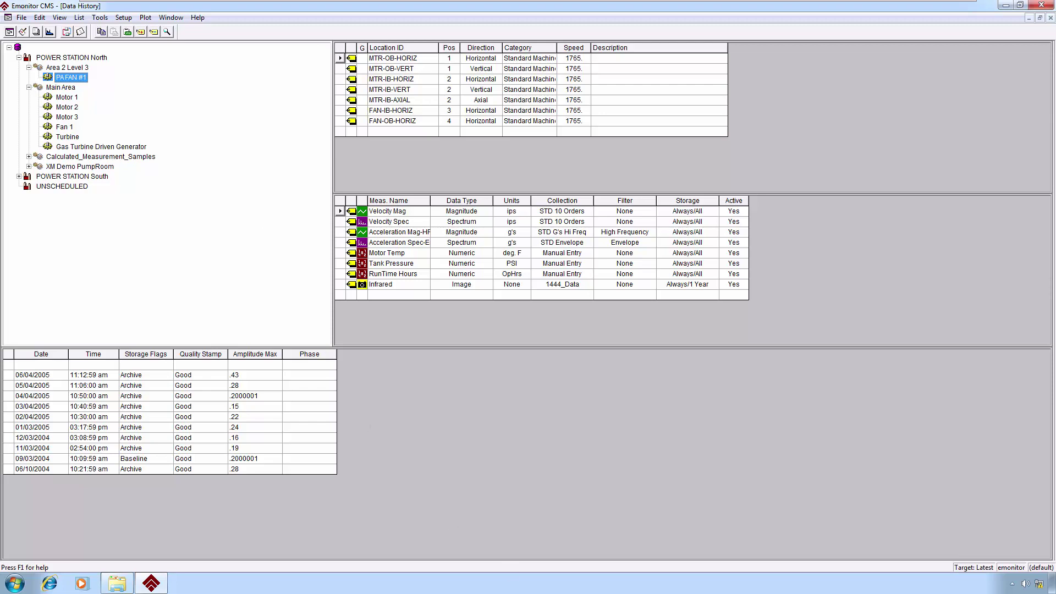
pyautogui.click(21, 587)
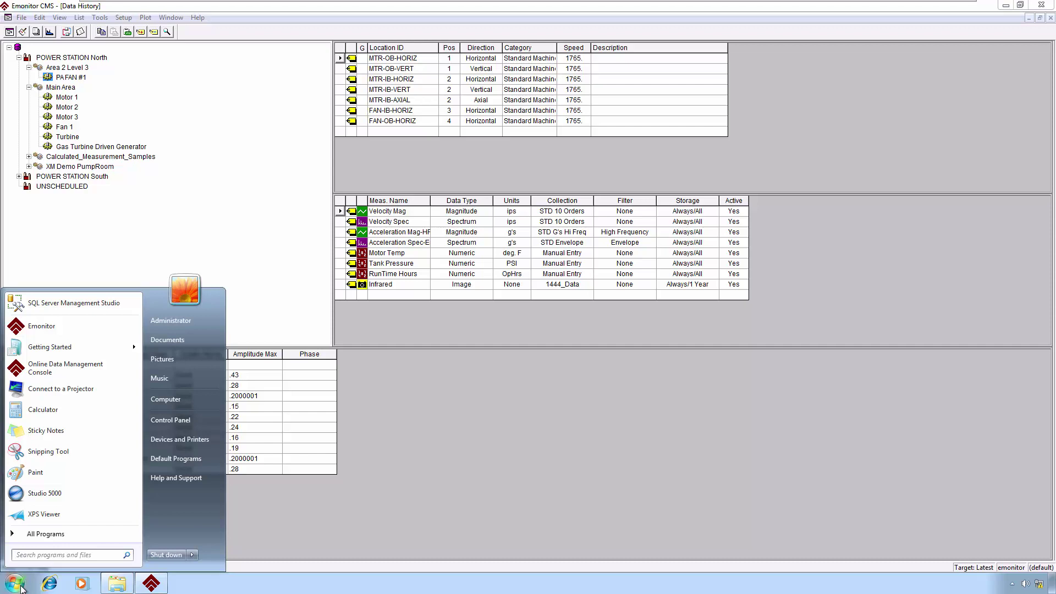
pyautogui.write('n')
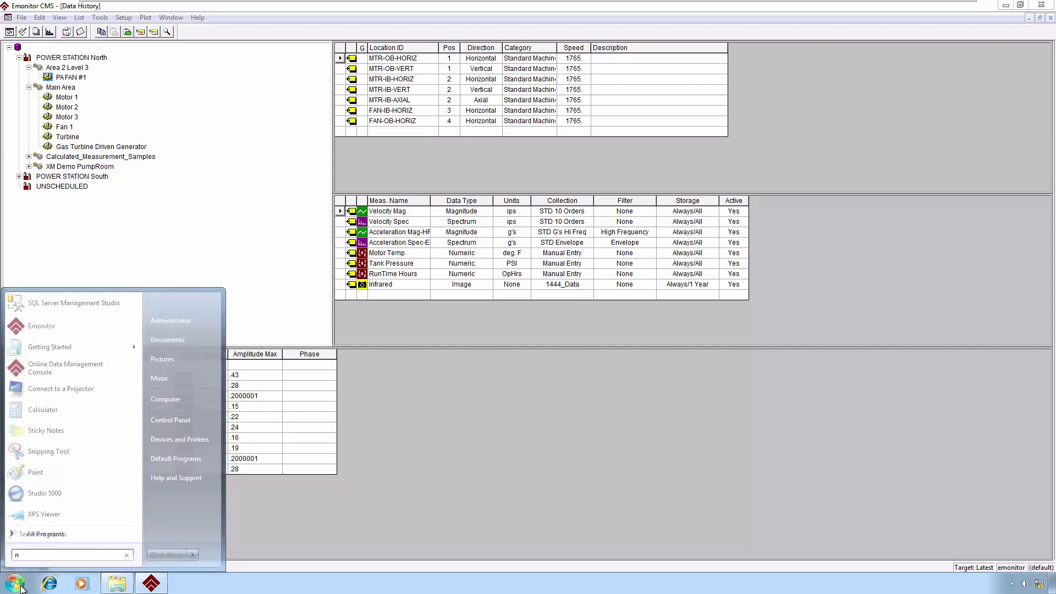
pyautogui.write('otepad')
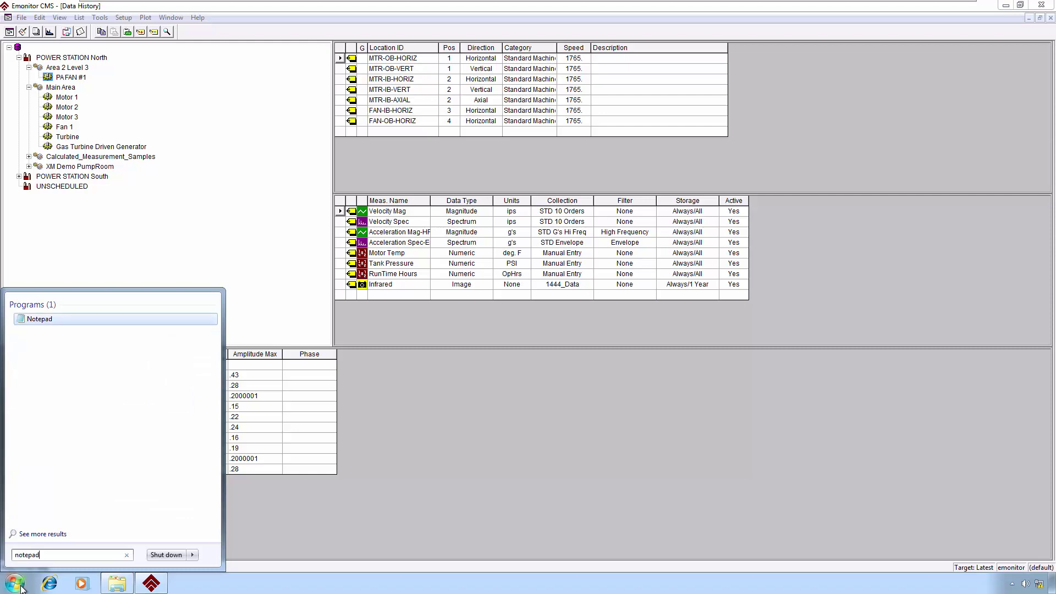
pyautogui.press('Return')
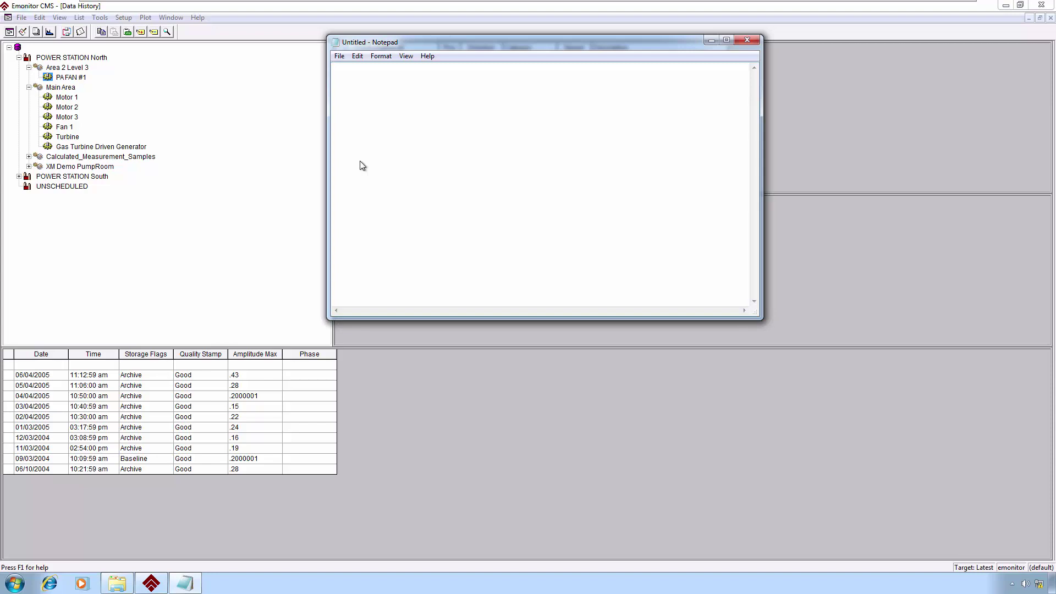
# - Type the command opening start ""/wait "c:\program files (x86)\Rockwell Software path
pyautogui.write('start ""/wait')
pyautogui.write('"c:\\program files')
pyautogui.write('(x86)')
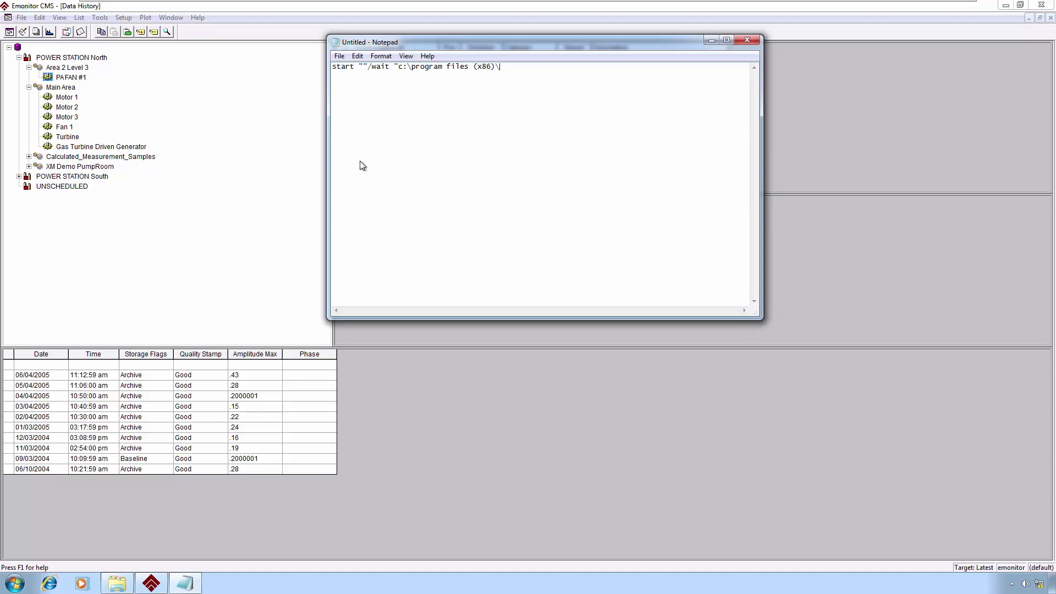
pyautogui.write('\\Rockwel Sof')
pyautogui.press('BackSpace')
pyautogui.press('BackSpace')
pyautogui.press('BackSpace')
# - Finish the line with Rockwell Software\Emonitor\svrity.exe" autoupdate
pyautogui.write('l Software\\Emonitor\\svrit')
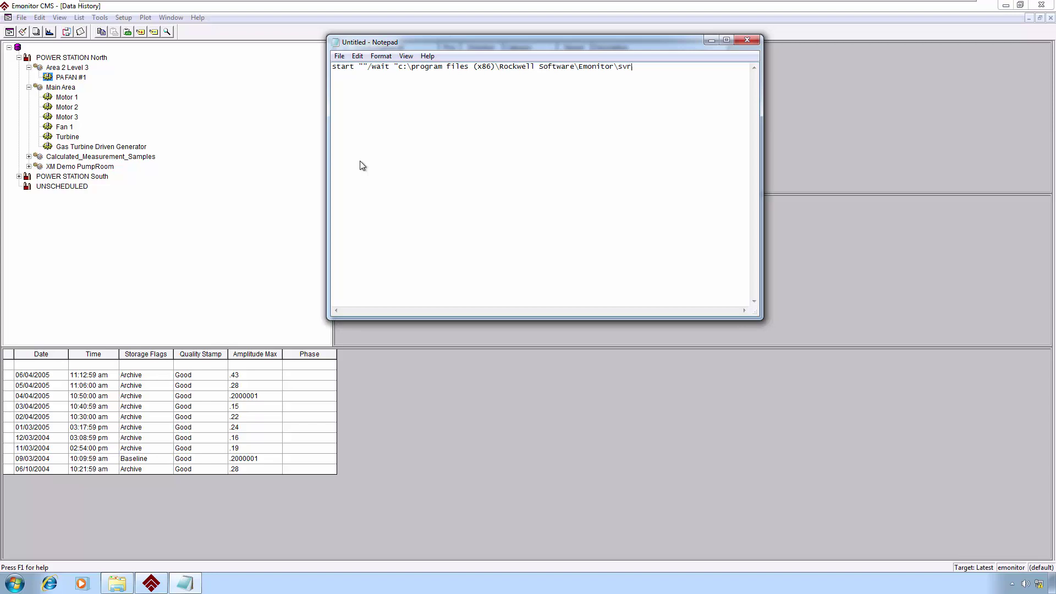
pyautogui.write('y.exe" a')
pyautogui.write('utoupdate')
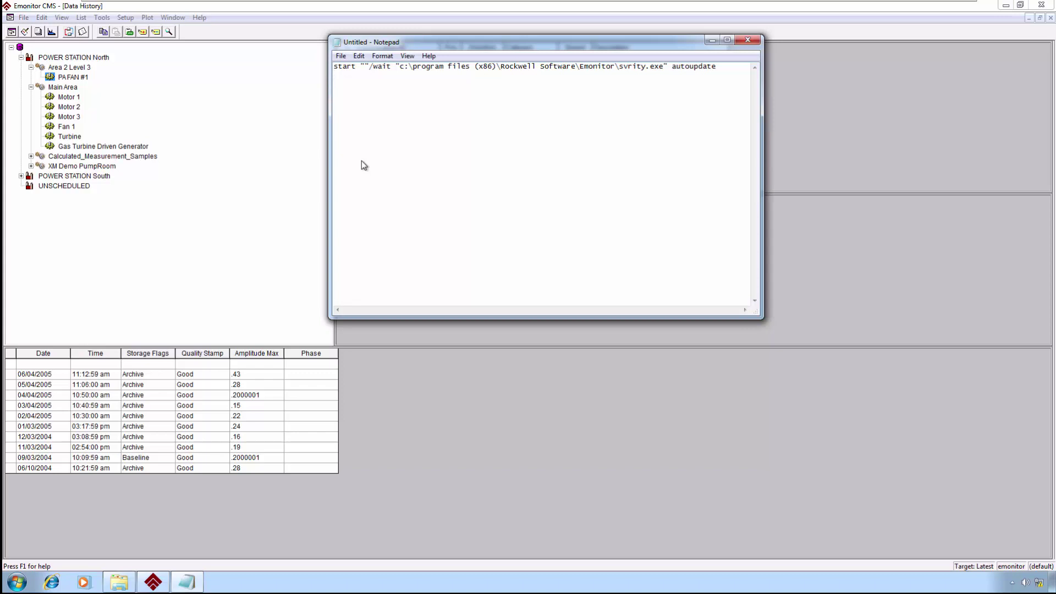
# - Duplicate the svrity.exe command onto a new second line
pyautogui.hotkey('ctrl', 'a')
pyautogui.hotkey('ctrl', 'c')
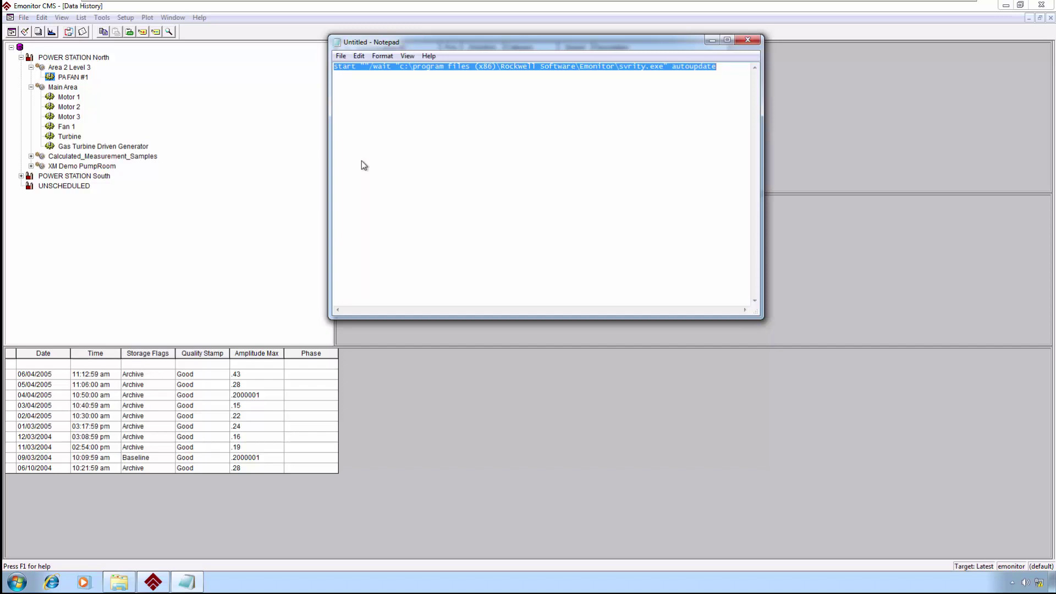
pyautogui.press('Right')
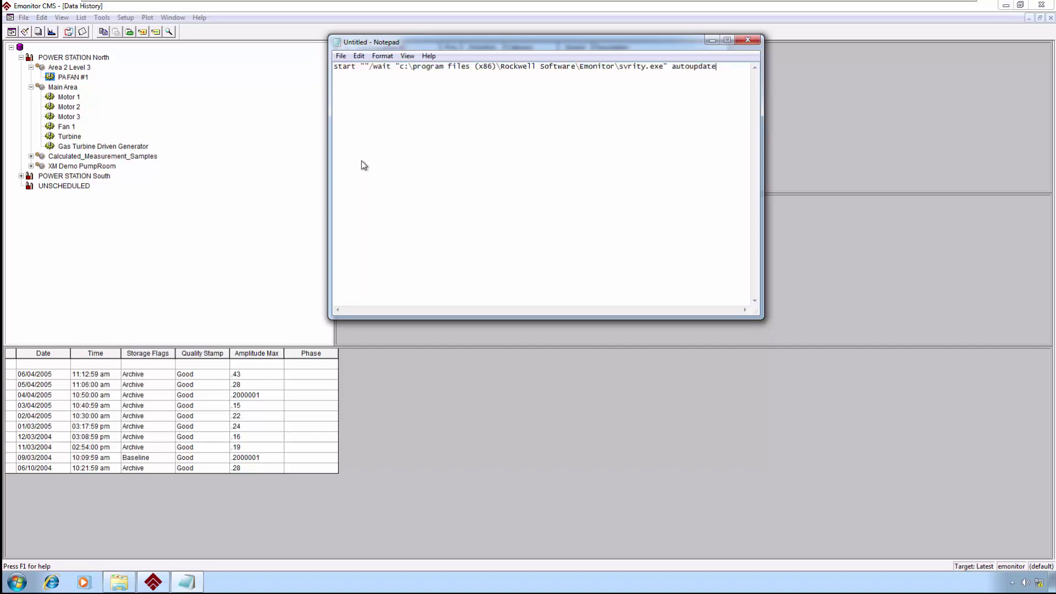
pyautogui.press('Return')
pyautogui.press('Return')
pyautogui.hotkey('ctrl', 'v')
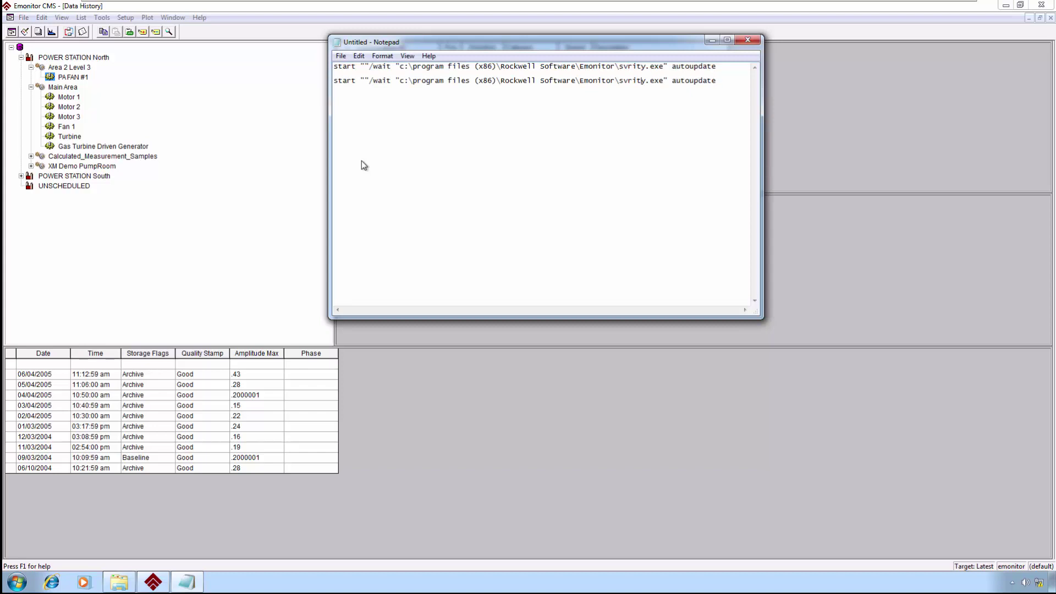
# - Change line two to run stglimit.exe with /list:autoupdate and widen the Notepad window
pyautogui.hotkey('shift', 'Left')
pyautogui.hotkey('shift', 'Left')
pyautogui.hotkey('shift', 'Left')
pyautogui.hotkey('shift', 'Left')
pyautogui.hotkey('shift', 'Left')
pyautogui.write('tgl')
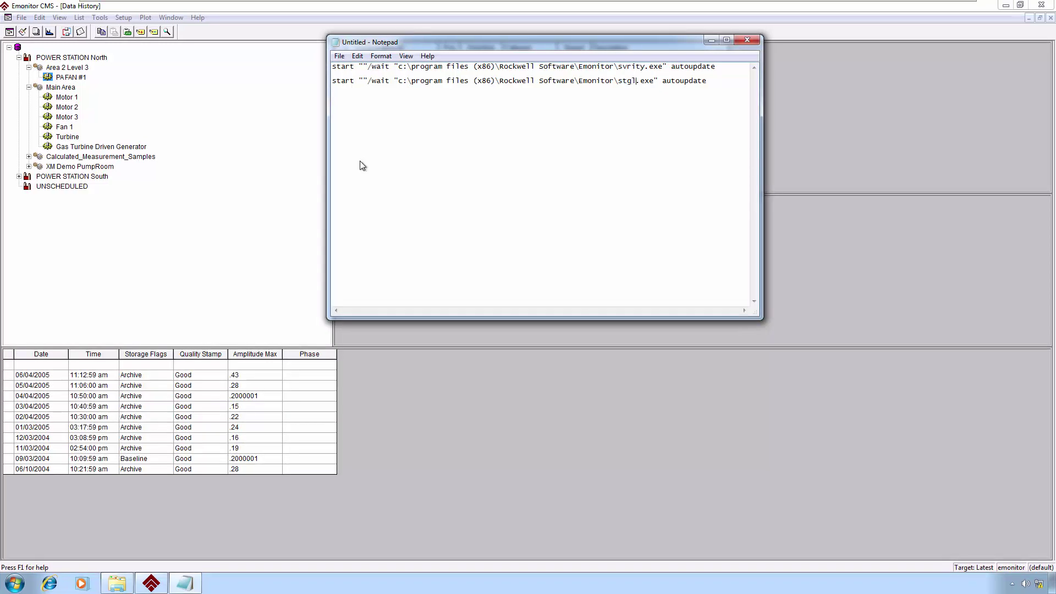
pyautogui.write('imit')
pyautogui.press('Right')
pyautogui.press('Right')
pyautogui.press('Right')
pyautogui.press('Right')
pyautogui.write('/list:')
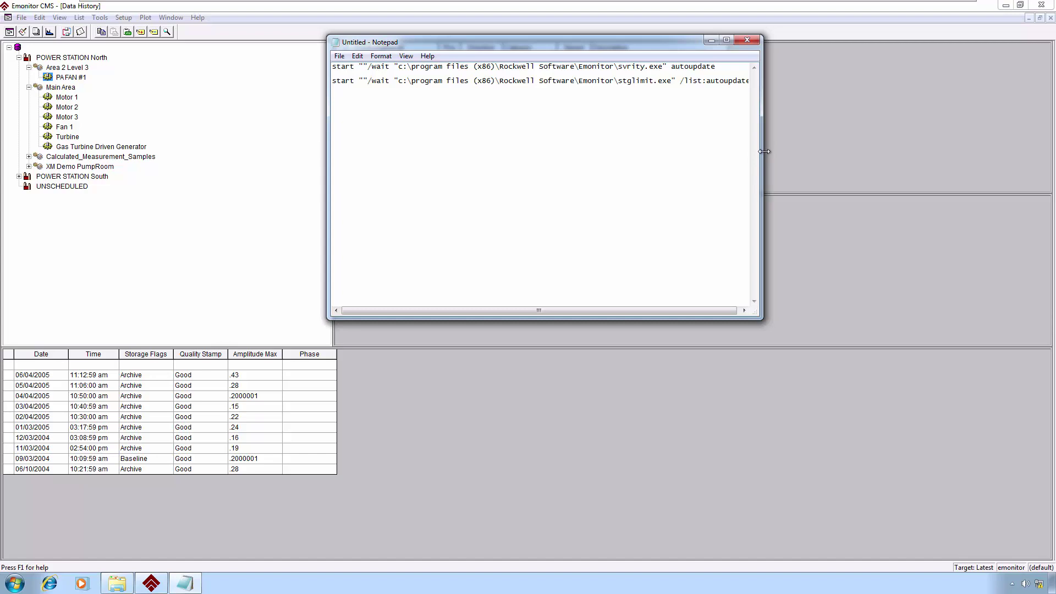
pyautogui.moveTo(763, 107); pyautogui.dragTo(804, 108)
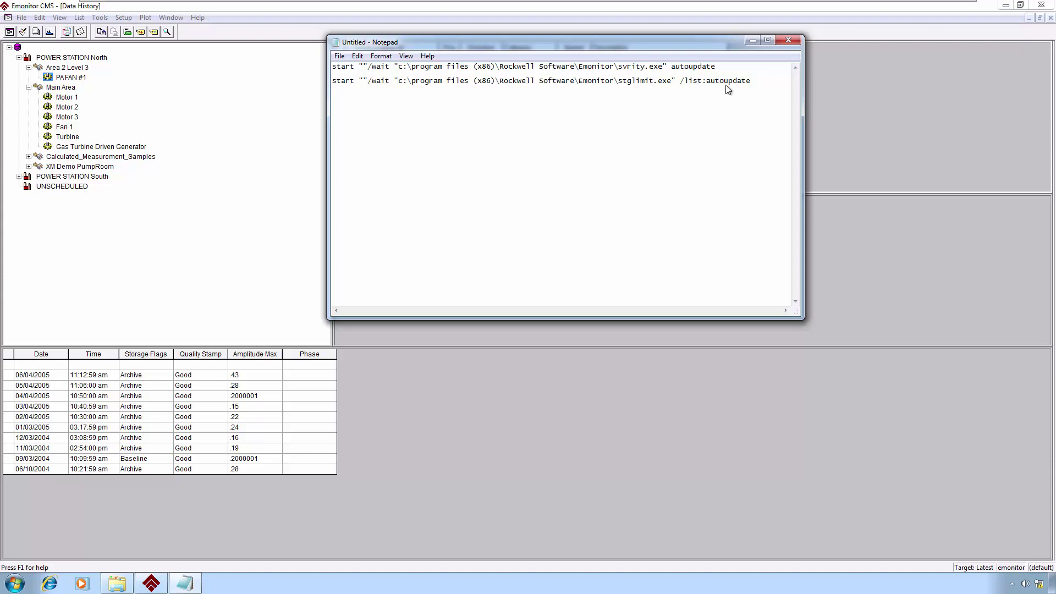
# - Paste a third line and change it to run CalcEng.exe with /list:autoupdate
pyautogui.click(755, 85)
pyautogui.press('Return')
pyautogui.hotkey('ctrl', 'v')
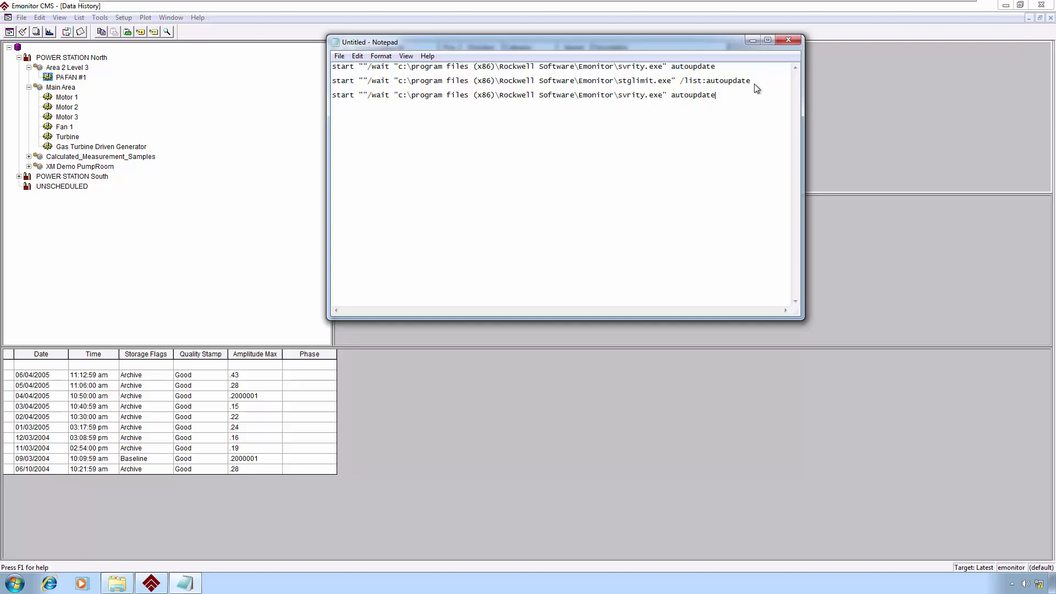
pyautogui.press('BackSpace')
pyautogui.press('BackSpace')
pyautogui.press('BackSpace')
pyautogui.press('BackSpace')
pyautogui.press('BackSpace')
pyautogui.press('BackSpace')
pyautogui.press('BackSpace')
pyautogui.press('BackSpace')
pyautogui.press('BackSpace')
pyautogui.press('BackSpace')
pyautogui.press('BackSpace')
pyautogui.press('BackSpace')
pyautogui.press('BackSpace')
pyautogui.press('BackSpace')
pyautogui.press('BackSpace')
pyautogui.press('BackSpace')
pyautogui.press('BackSpace')
pyautogui.press('BackSpace')
pyautogui.press('BackSpace')
pyautogui.press('BackSpace')
pyautogui.press('BackSpace')
pyautogui.write('CalcEng.exe" /list:automupdate')
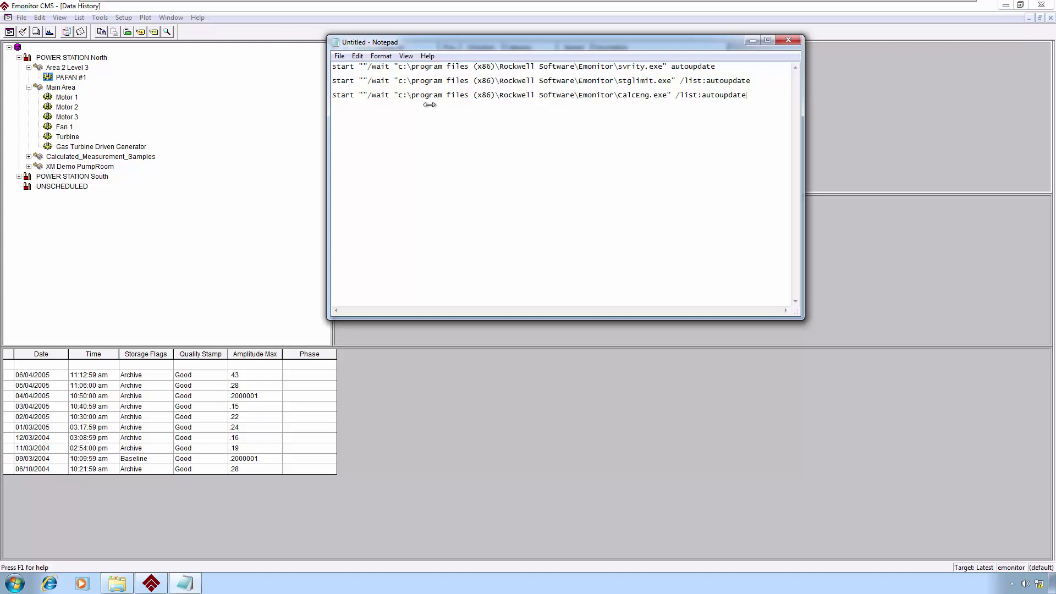
# - Save the Notepad commands as autoprocess.bat in C:\ and close Notepad
pyautogui.click(340, 56)
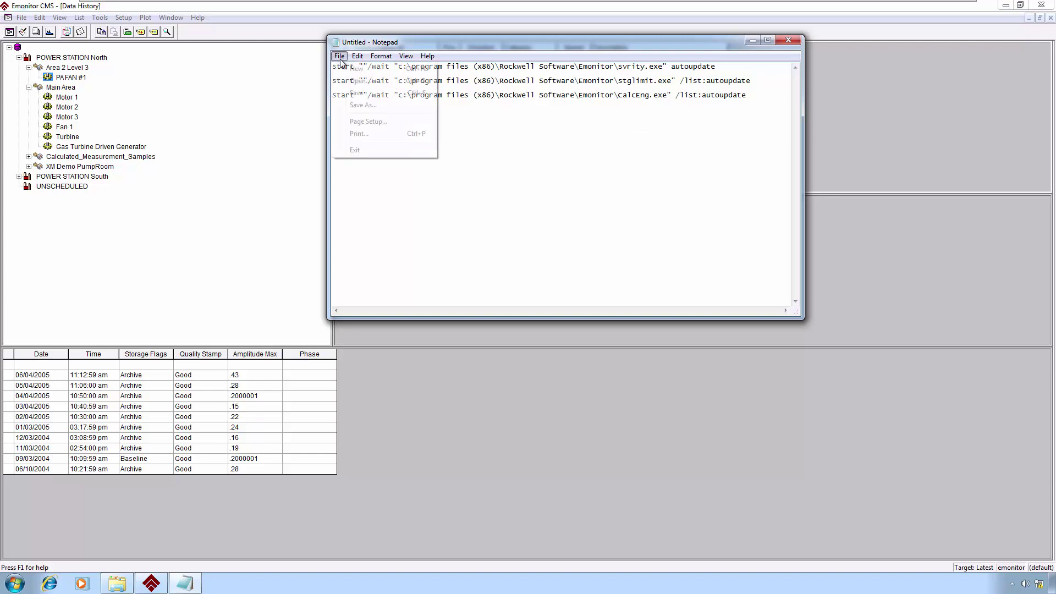
pyautogui.click(356, 105)
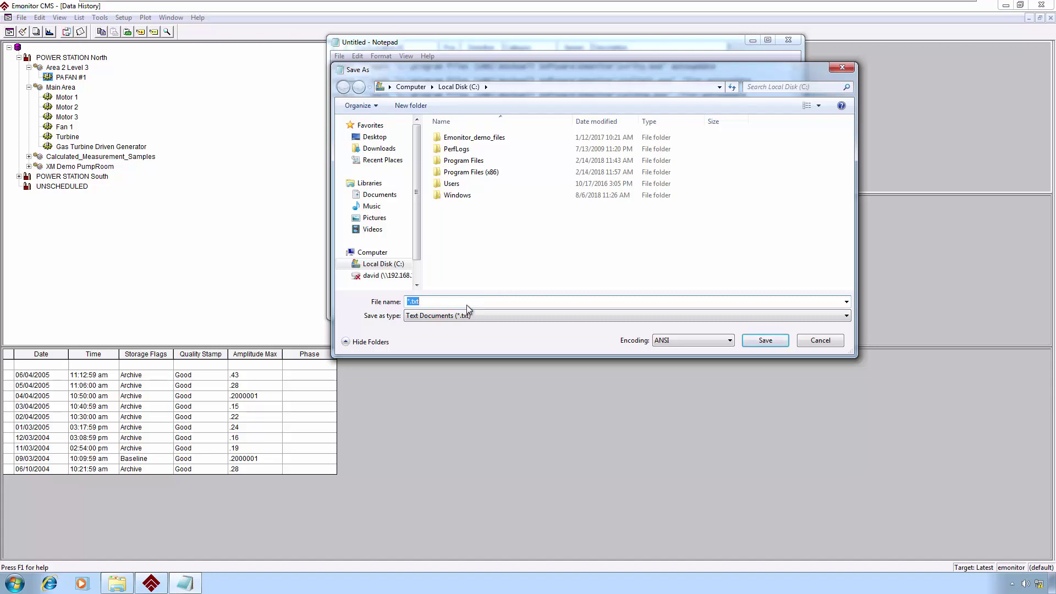
pyautogui.write('"')
pyautogui.write('autoprocess.bat')
pyautogui.click(767, 343)
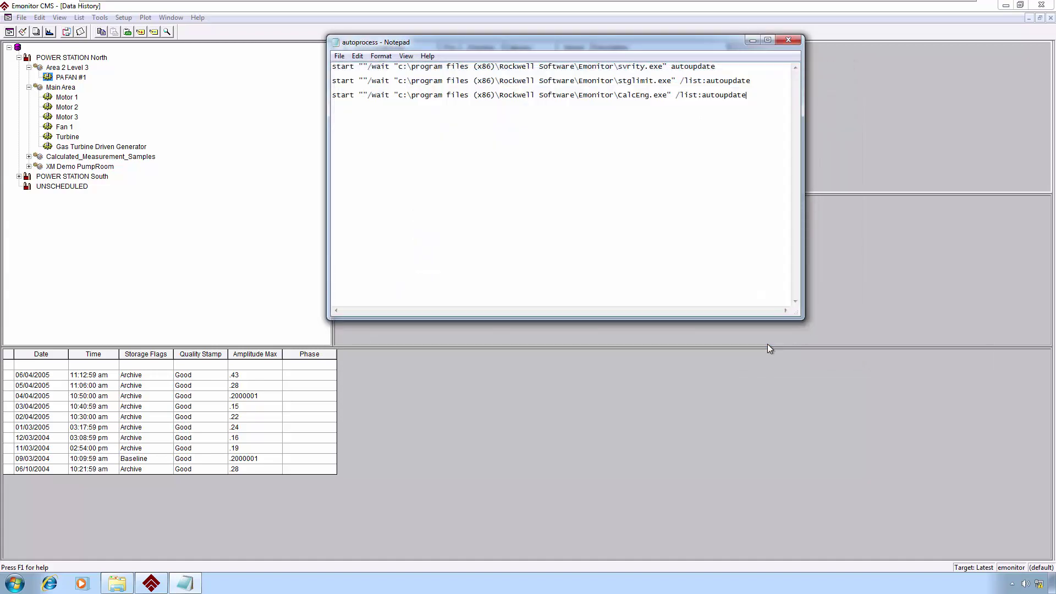
pyautogui.click(787, 40)
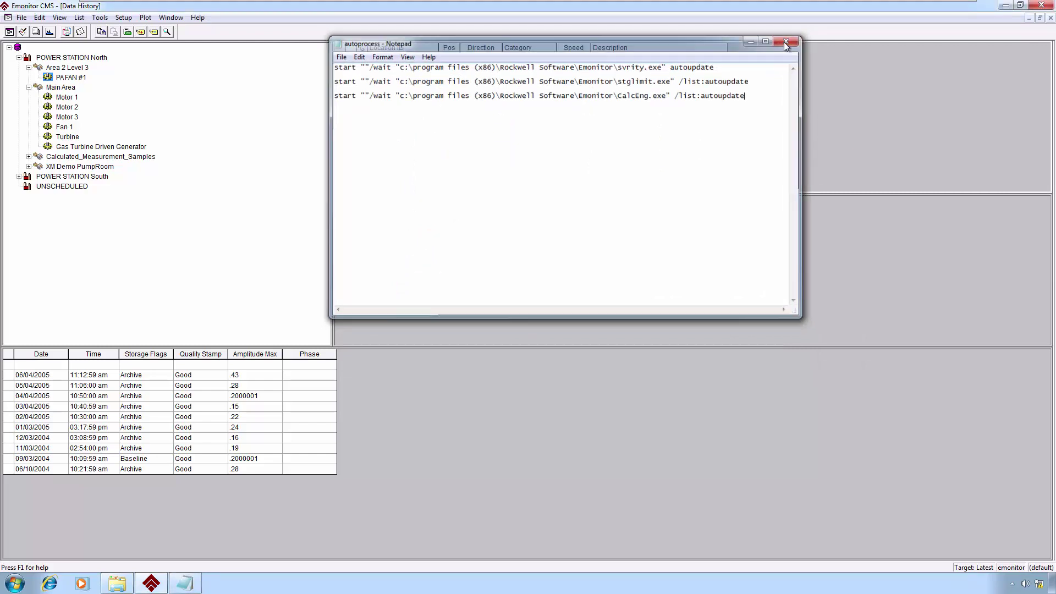
# - Browse to Local Disk (C:) to check that autoprocess.bat is there, then return to Emonitor CMS
pyautogui.click(15, 584)
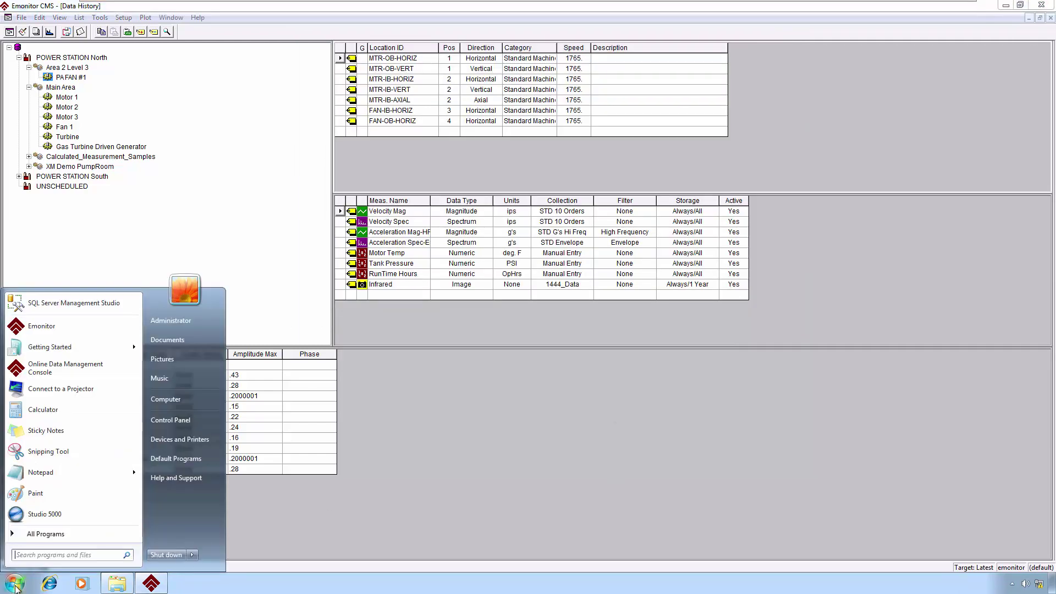
pyautogui.click(181, 398)
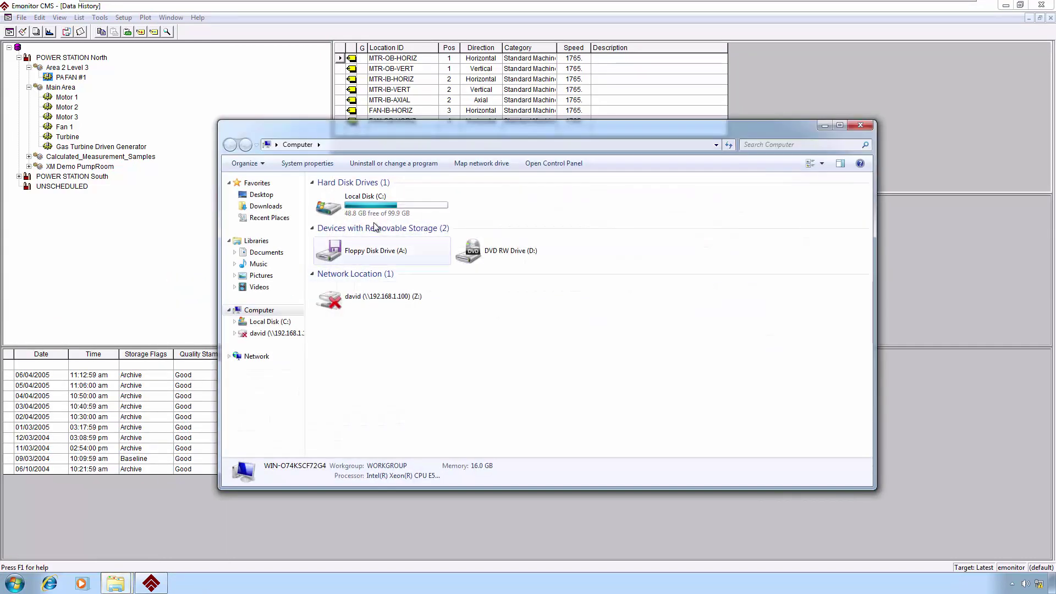
pyautogui.doubleClick(384, 209)
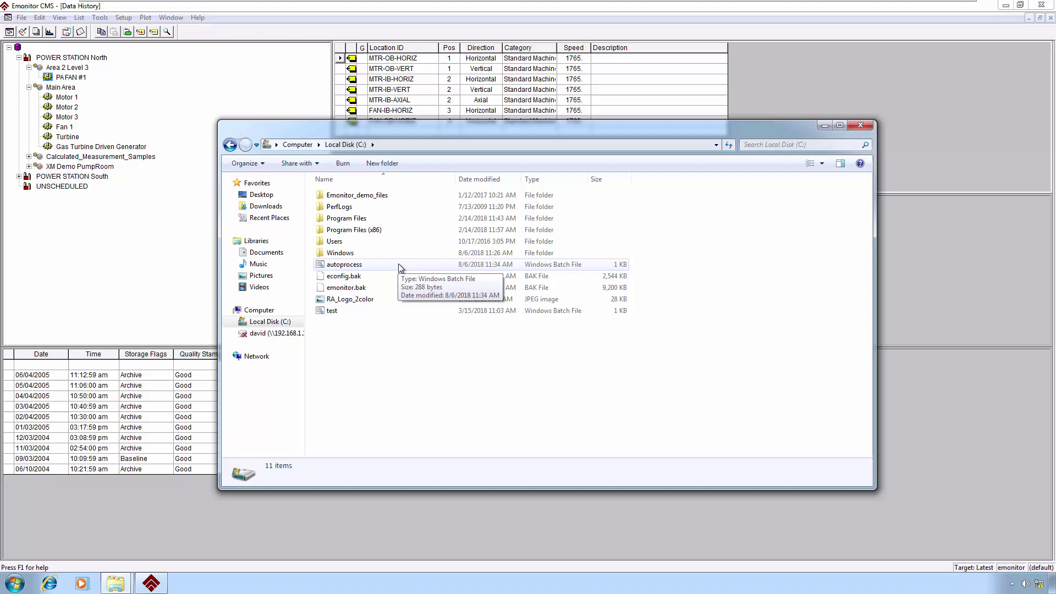
pyautogui.click(170, 269)
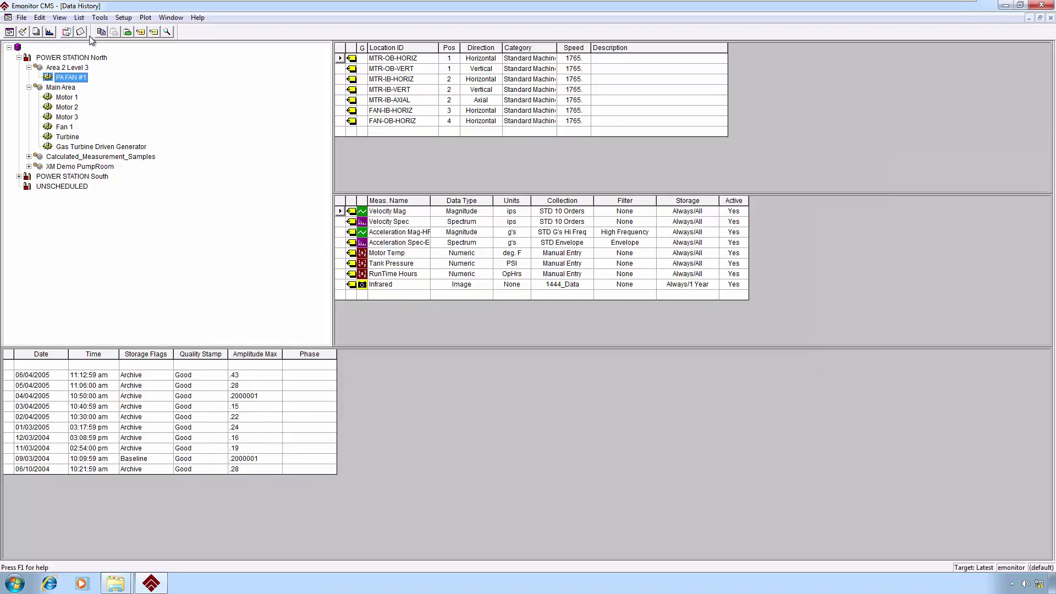
# - Show the Alarm Panel view, cancel PA FAN #1's Process menu, and bring Local Disk (C:) forward
pyautogui.click(57, 20)
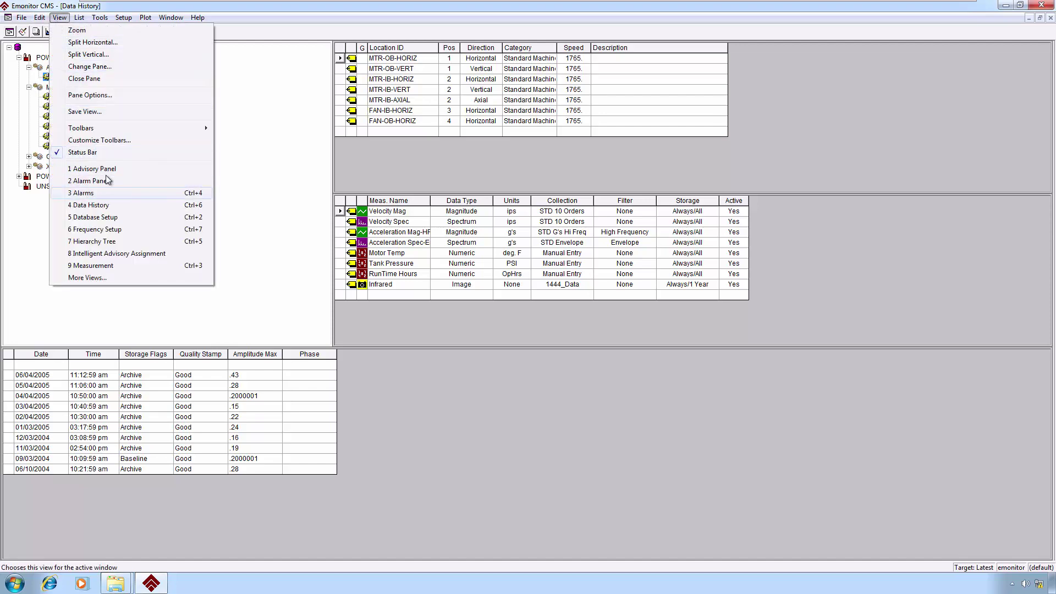
pyautogui.click(104, 183)
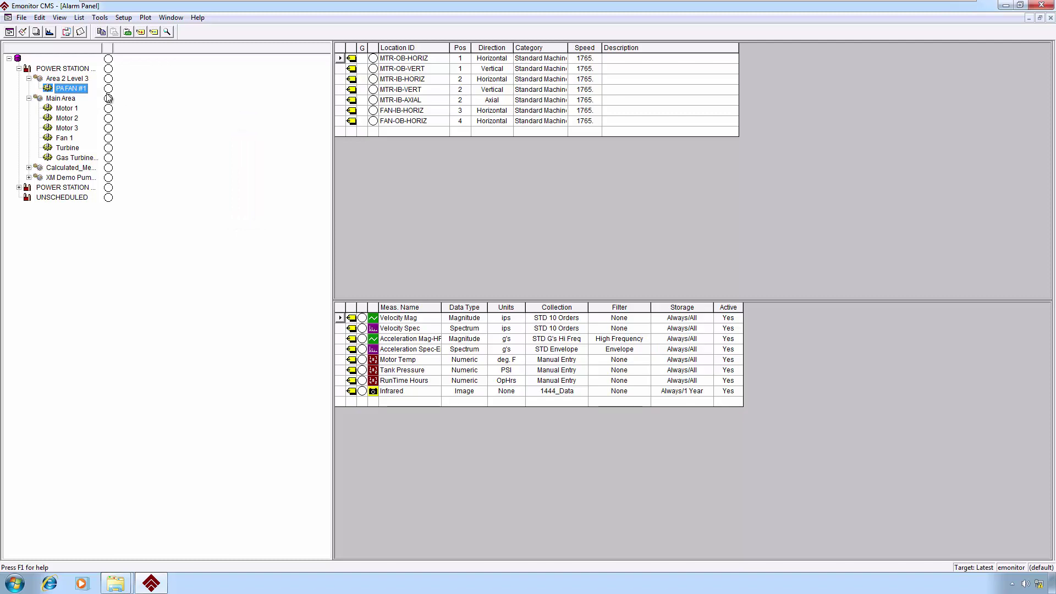
pyautogui.rightClick(74, 91)
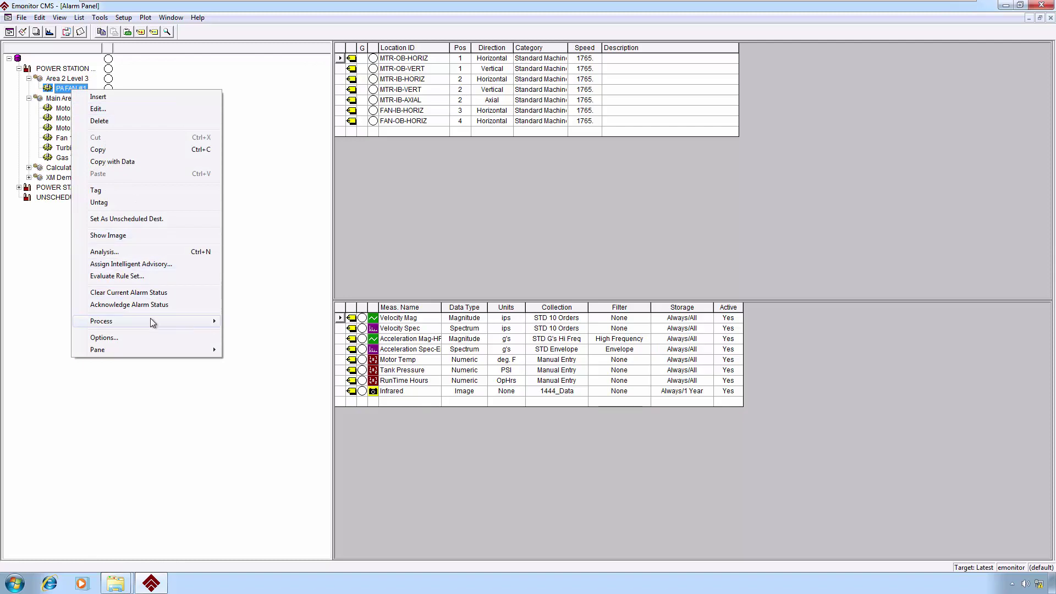
pyautogui.moveTo(150, 318)
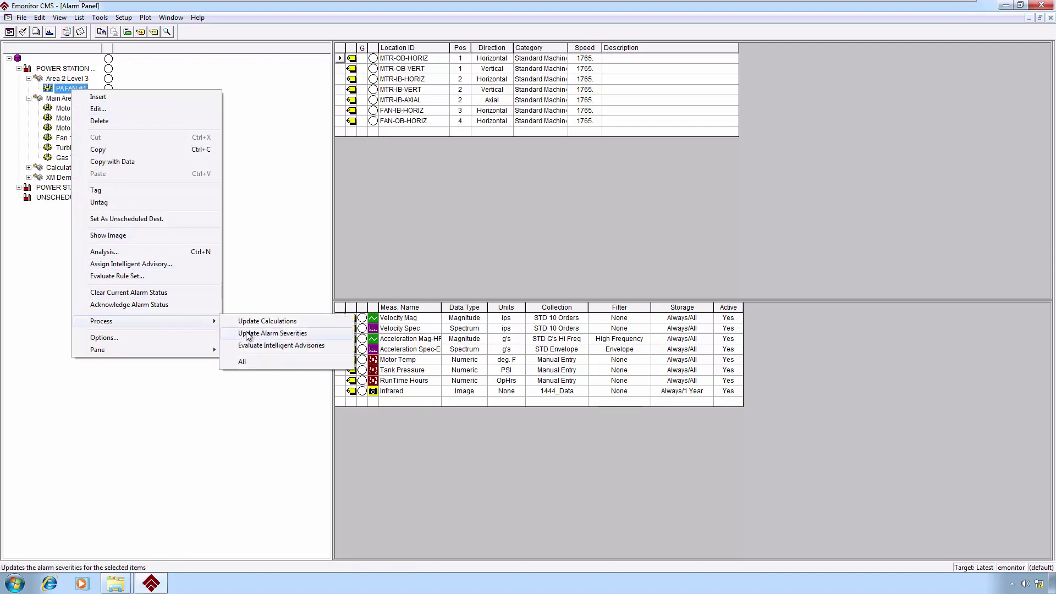
pyautogui.click(152, 408)
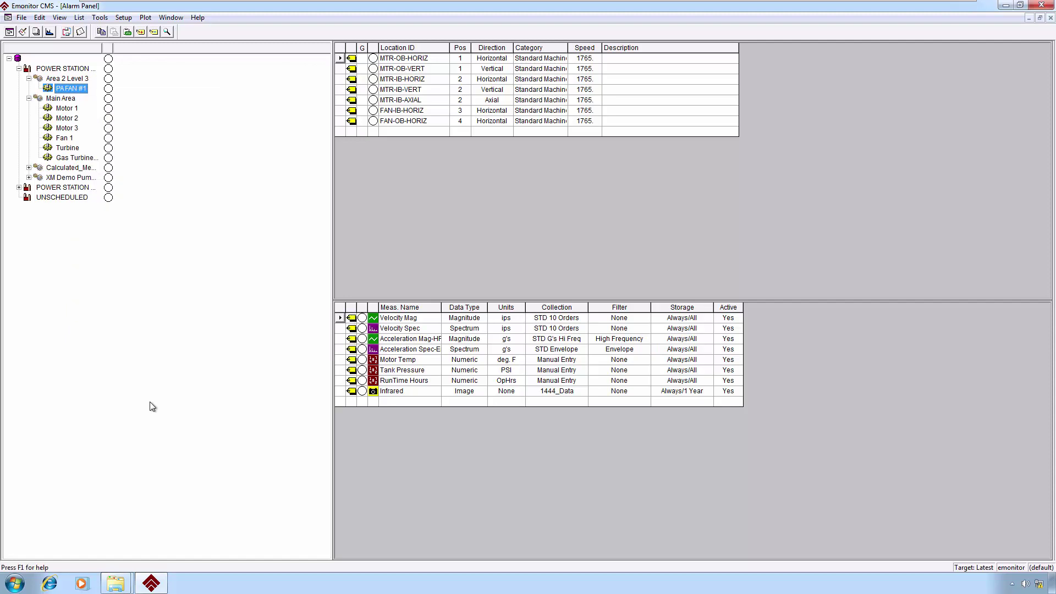
pyautogui.click(121, 588)
pyautogui.click(175, 533)
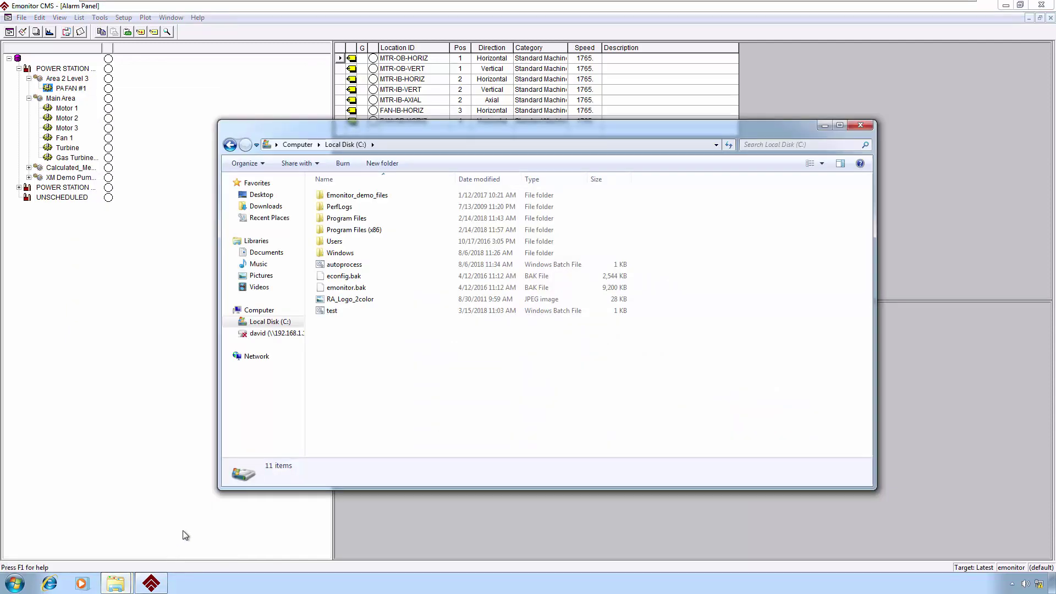
# - Run the autoprocess batch file from the root of Local Disk (C:)
pyautogui.click(348, 269)
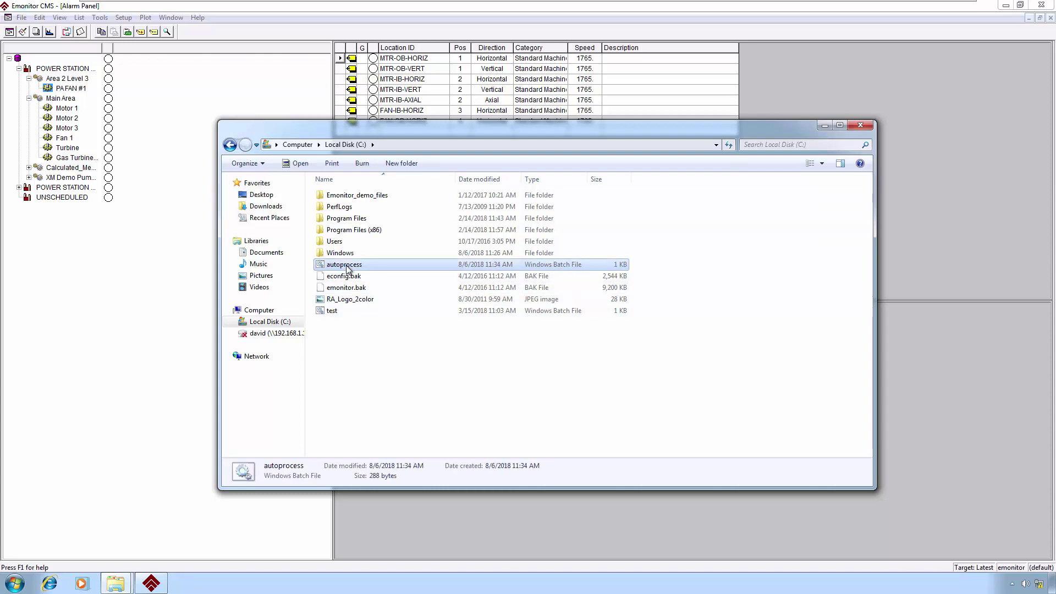
pyautogui.doubleClick(348, 269)
# - Check PA FAN #1's new red and yellow alarms in Emonitor, then restore the Local Disk (C:) window
pyautogui.click(262, 13)
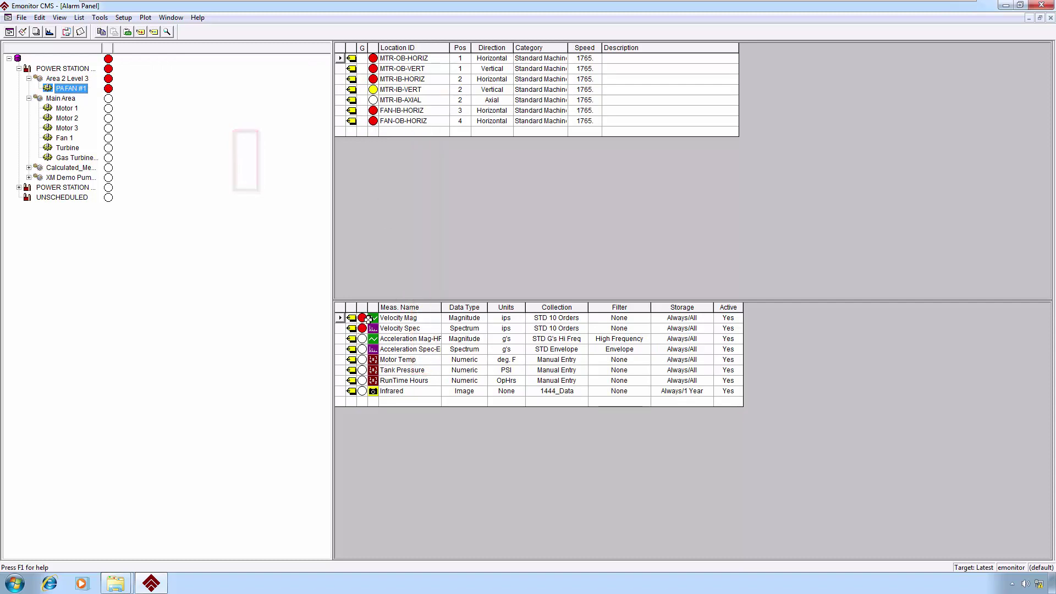
pyautogui.click(117, 585)
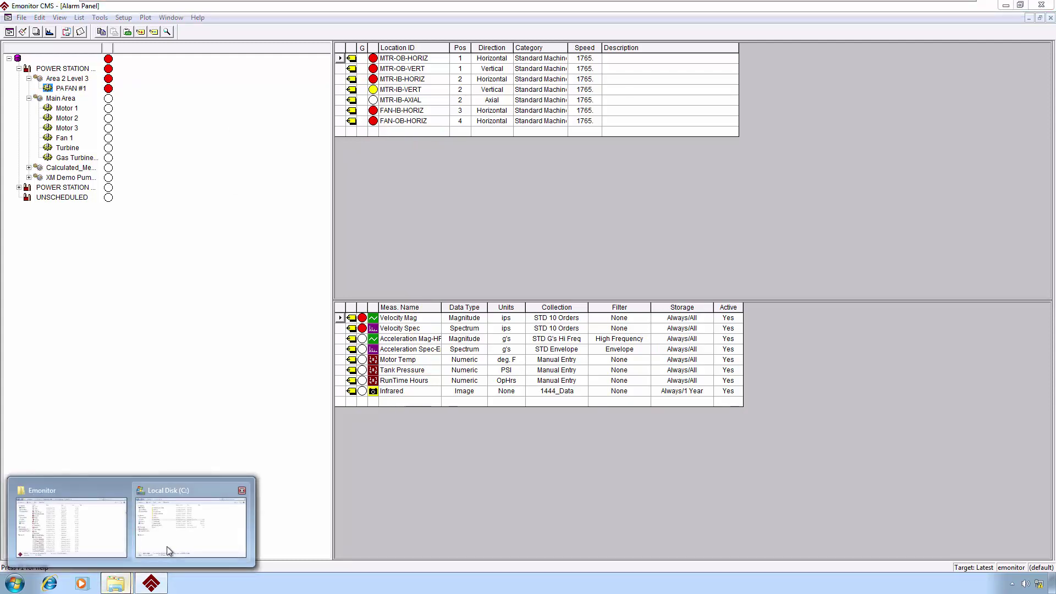
pyautogui.click(167, 546)
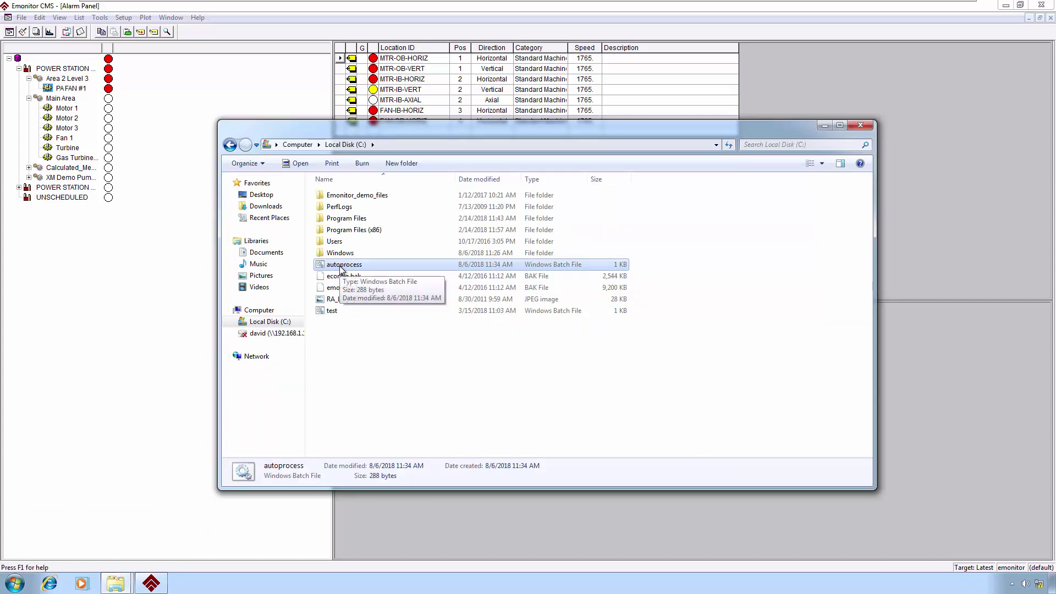
# - Launch Task Scheduler through Control Panel > System and Security > Schedule tasks
pyautogui.click(13, 585)
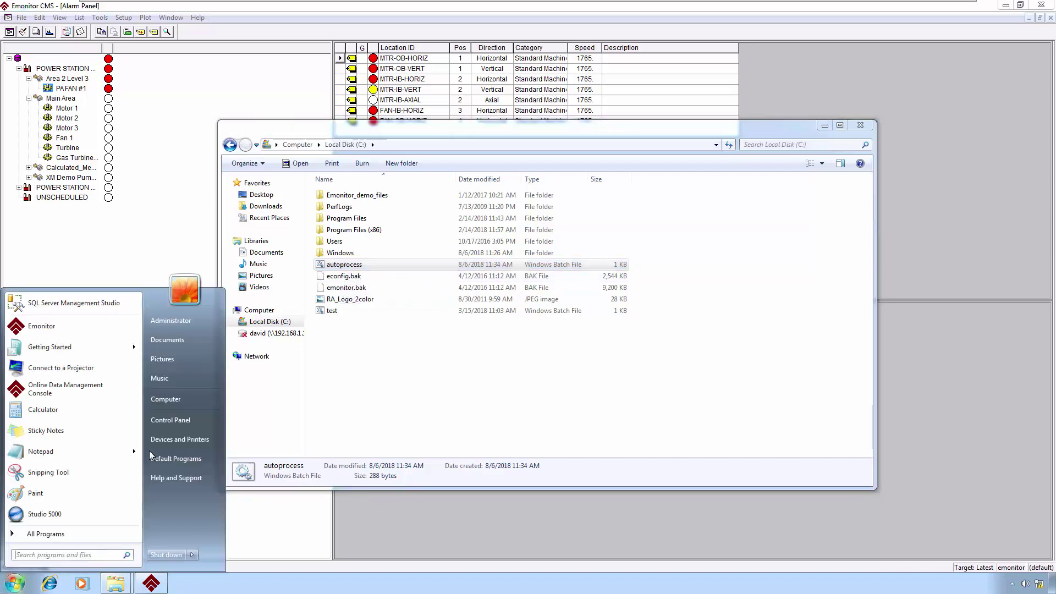
pyautogui.click(193, 419)
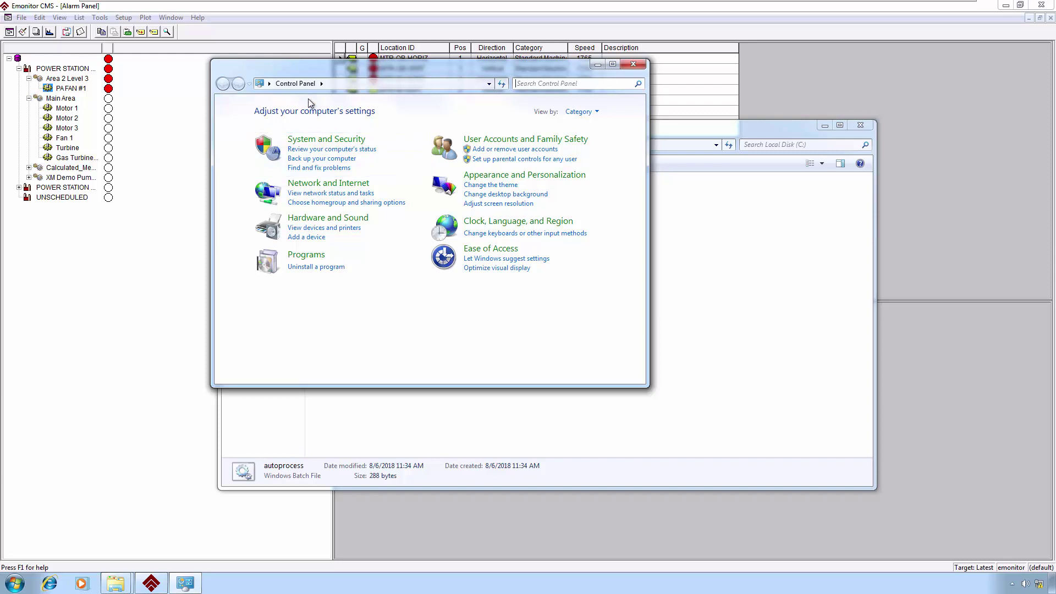
pyautogui.click(309, 141)
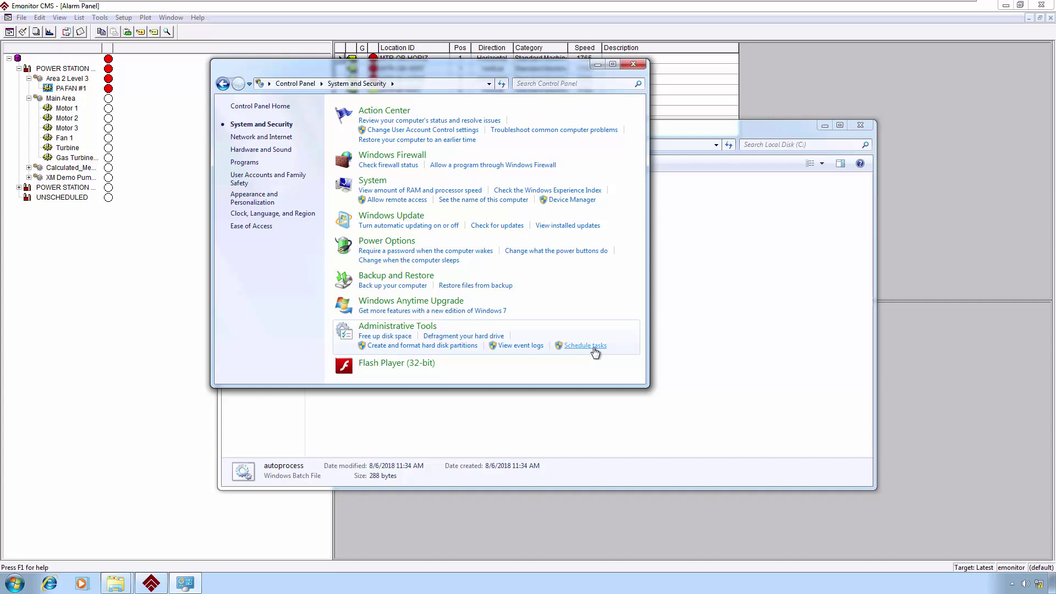
pyautogui.click(595, 352)
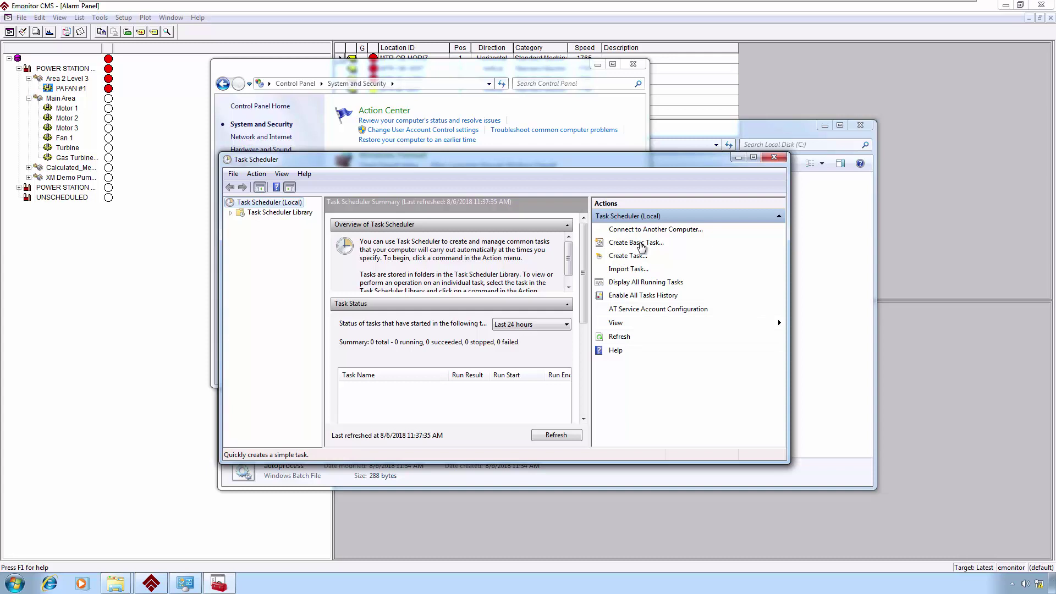
# - Begin a basic task named 'Emonitor AutoProcess' and advance to the Trigger step
pyautogui.click(626, 248)
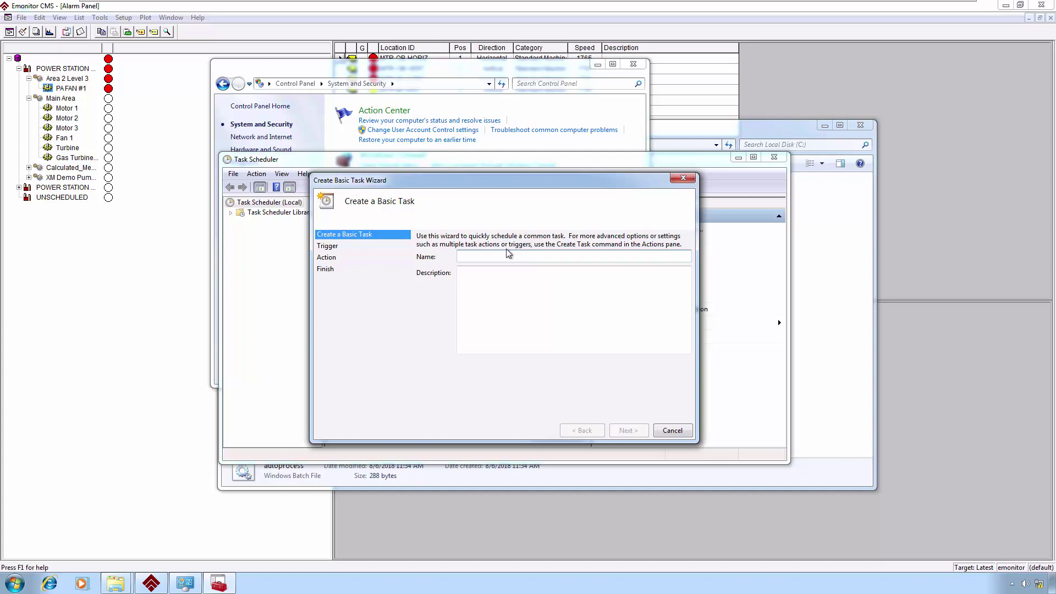
pyautogui.write('Emonitor ')
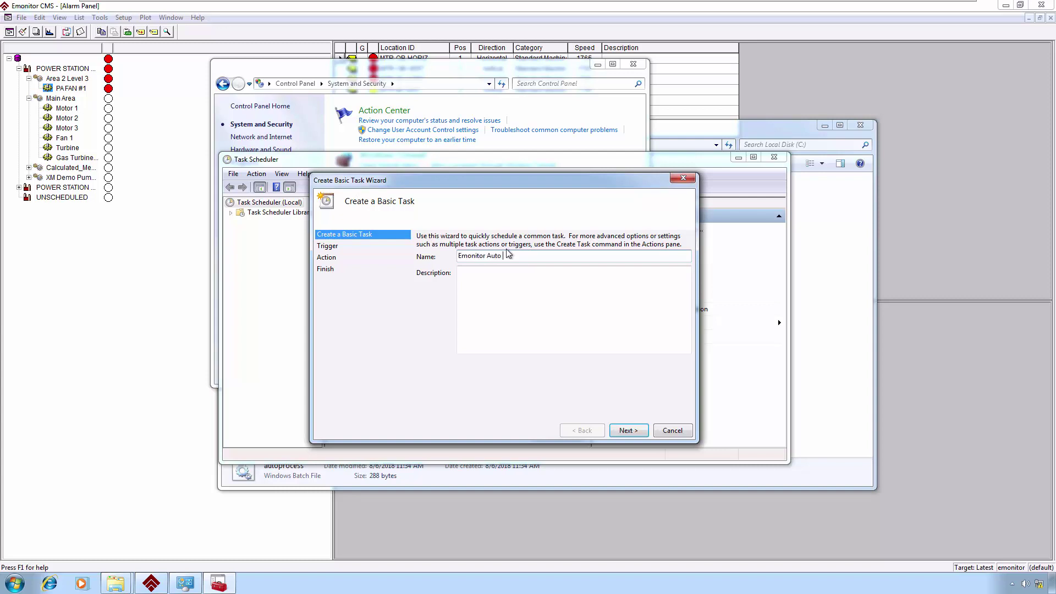
pyautogui.write('AutoProcess')
pyautogui.click(625, 432)
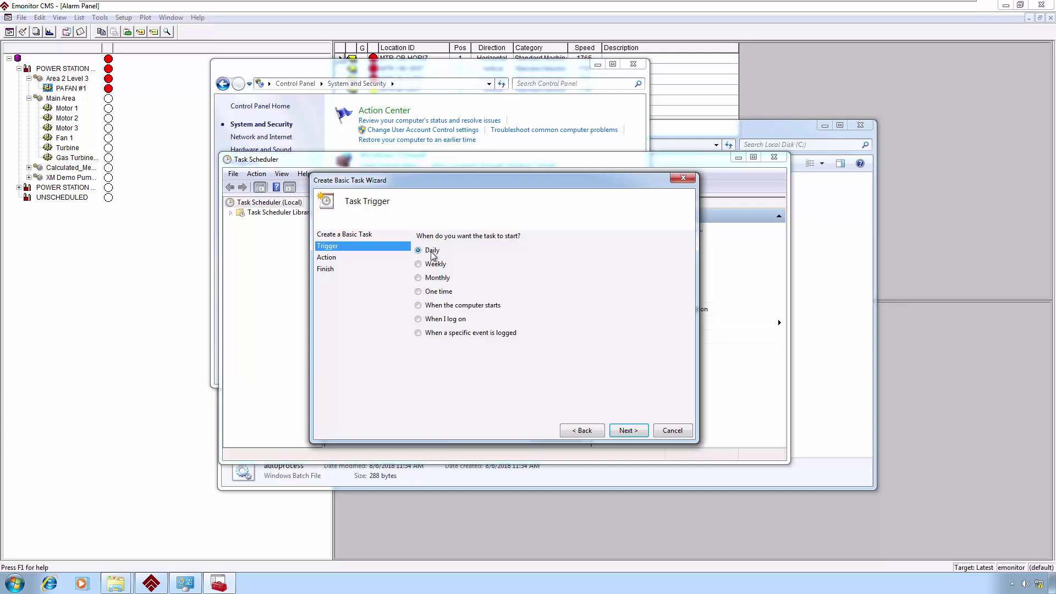
# - Keep the Daily trigger, starting 8/6/2018 at 11:38:40 PM, and advance to the Action step
pyautogui.click(628, 430)
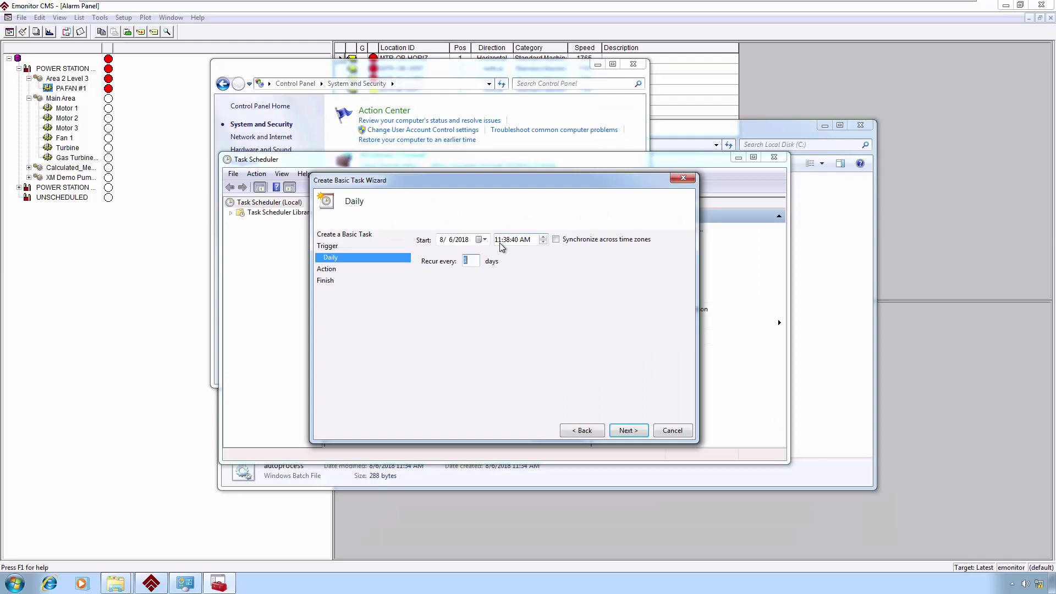
pyautogui.click(500, 241)
pyautogui.click(526, 239)
pyautogui.click(543, 236)
pyautogui.click(628, 431)
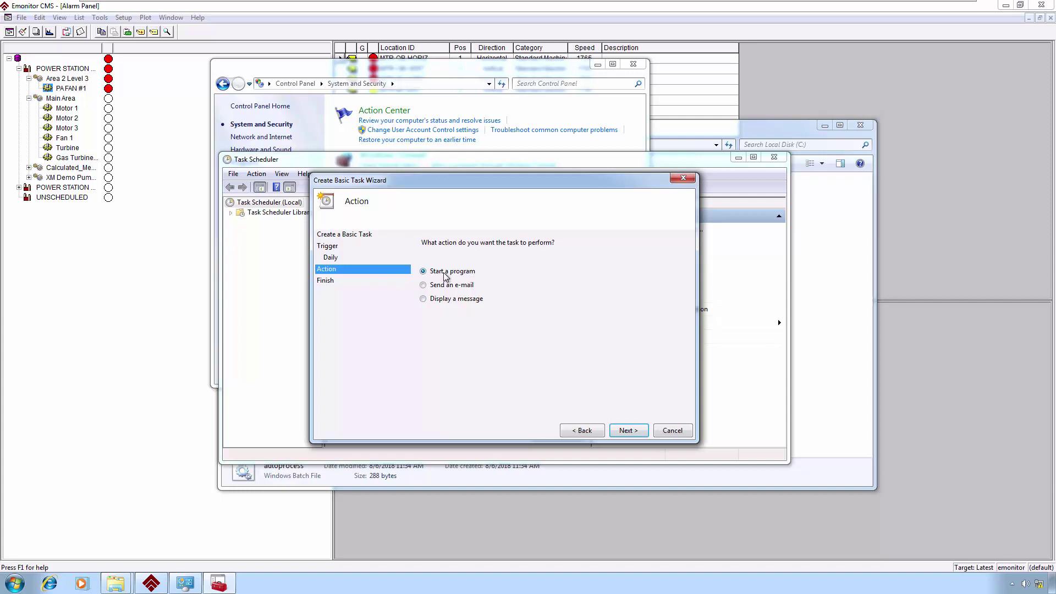
# - Set the action to start the program C:\autoprocess.bat and advance to the Summary
pyautogui.click(626, 432)
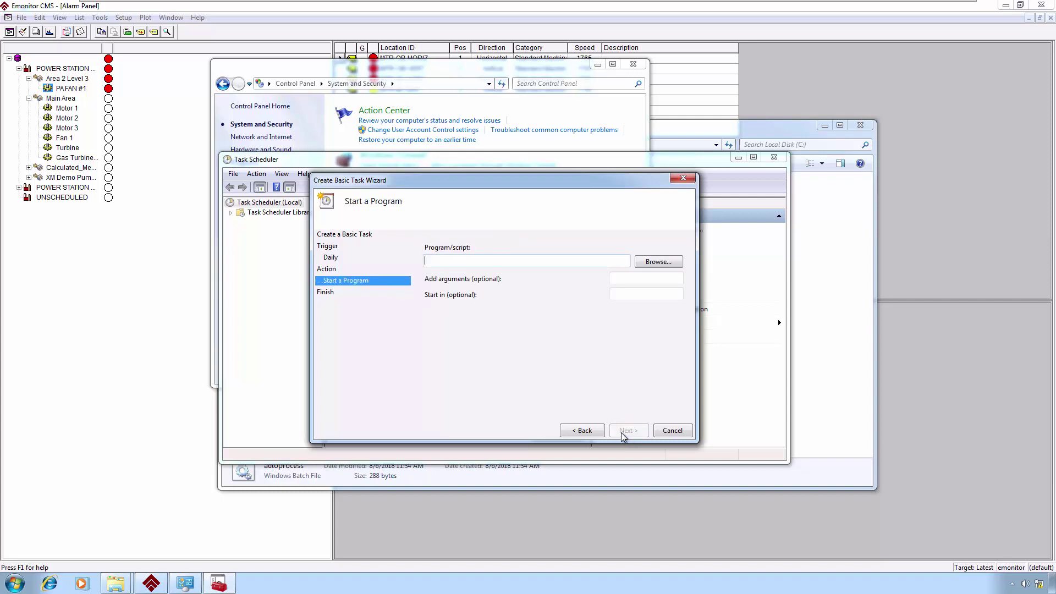
pyautogui.click(668, 267)
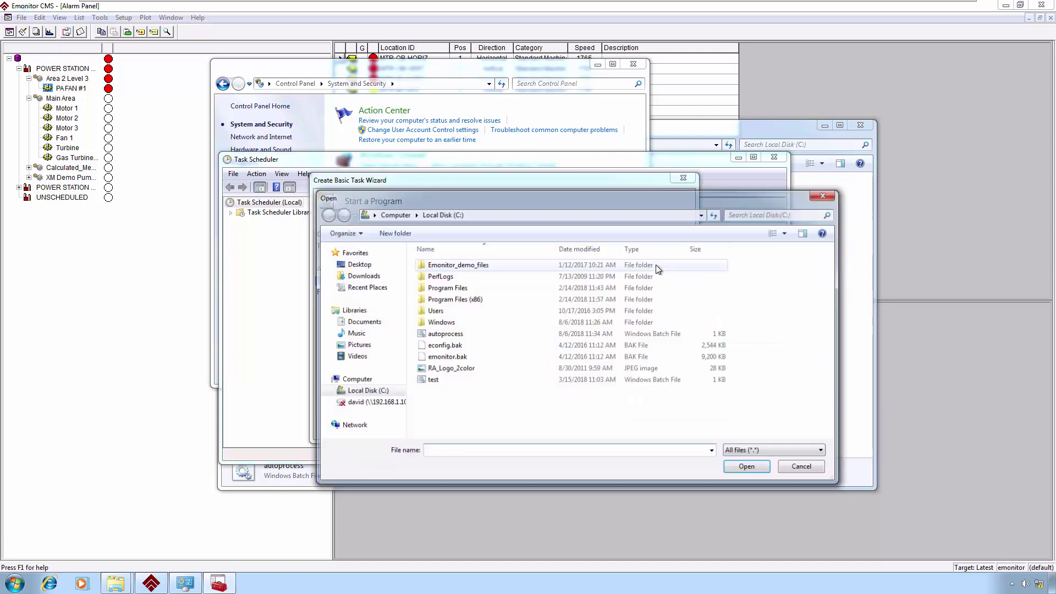
pyautogui.click(445, 336)
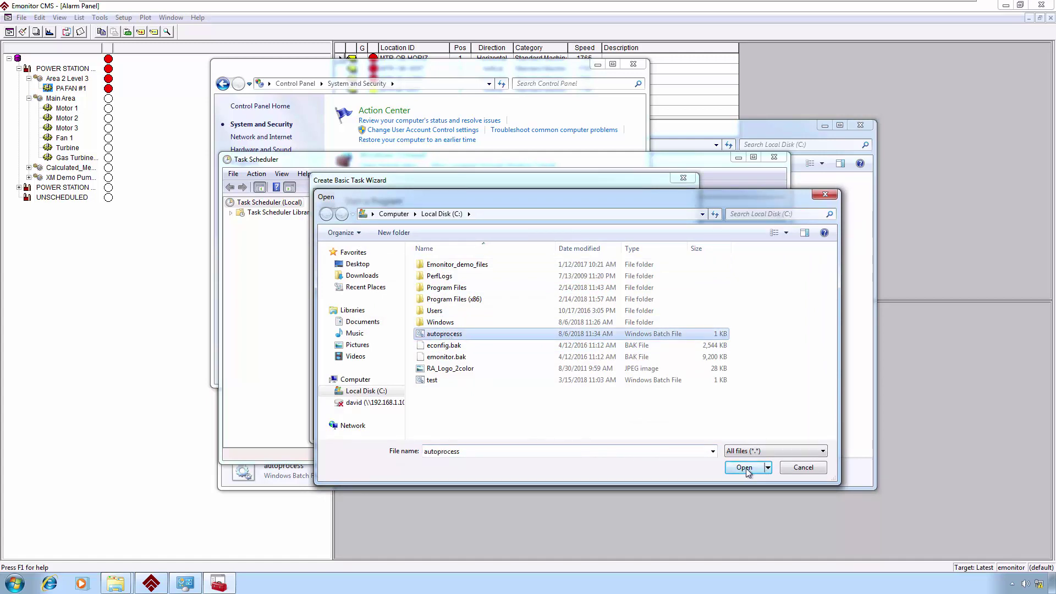
pyautogui.click(745, 468)
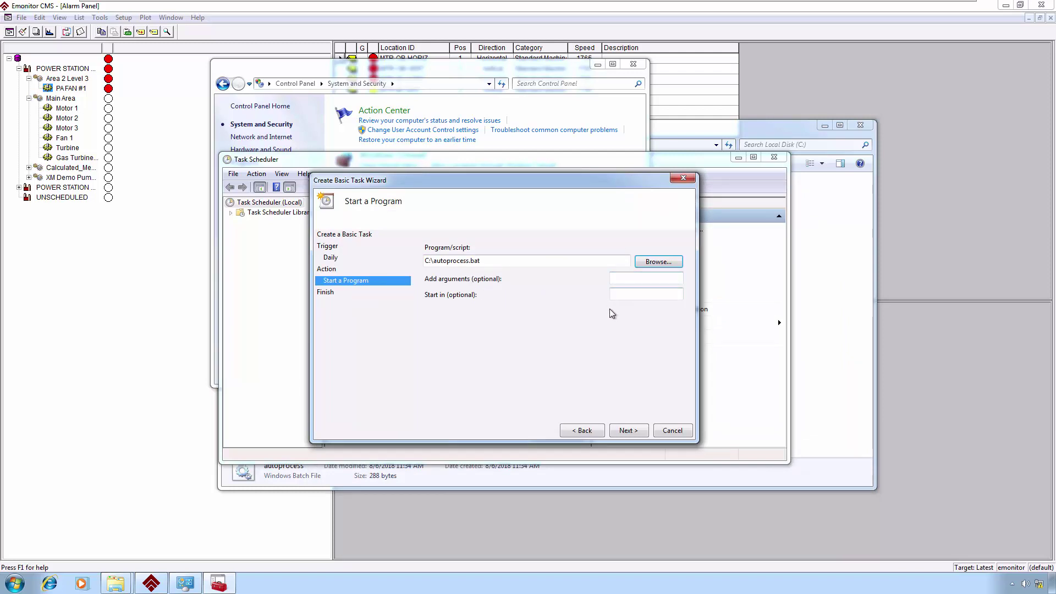
pyautogui.click(628, 431)
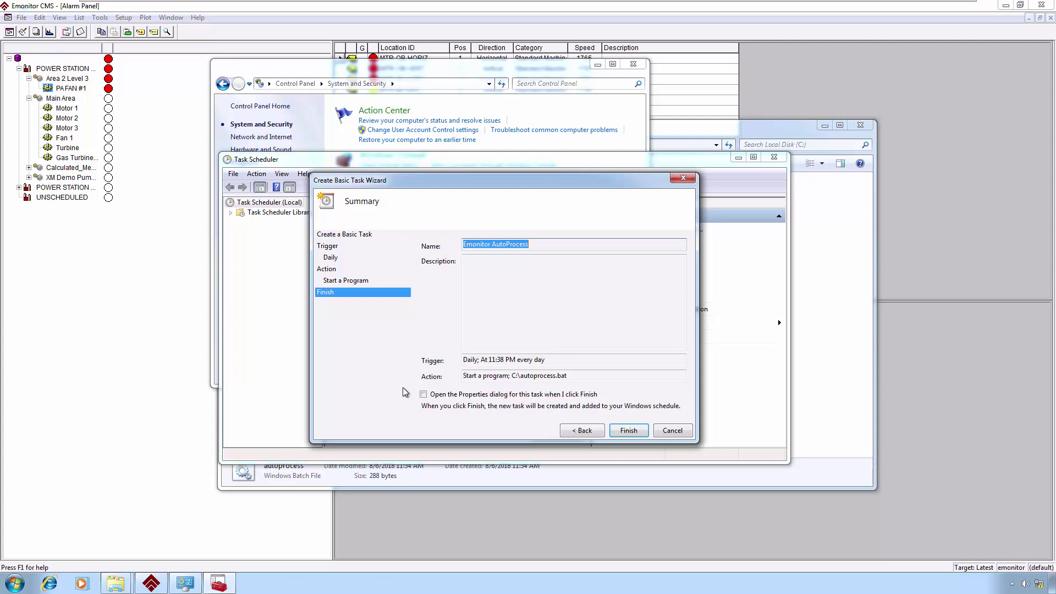
# - Finish the wizard with the option to open the task's Properties dialog afterwards
pyautogui.moveTo(424, 395); pyautogui.dragTo(437, 461)
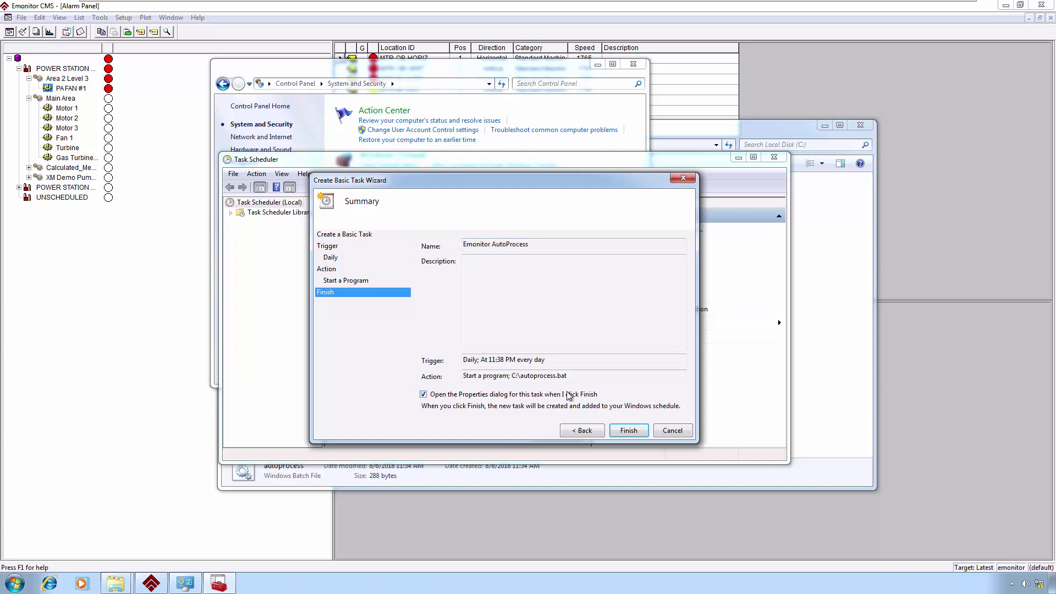
pyautogui.click(631, 436)
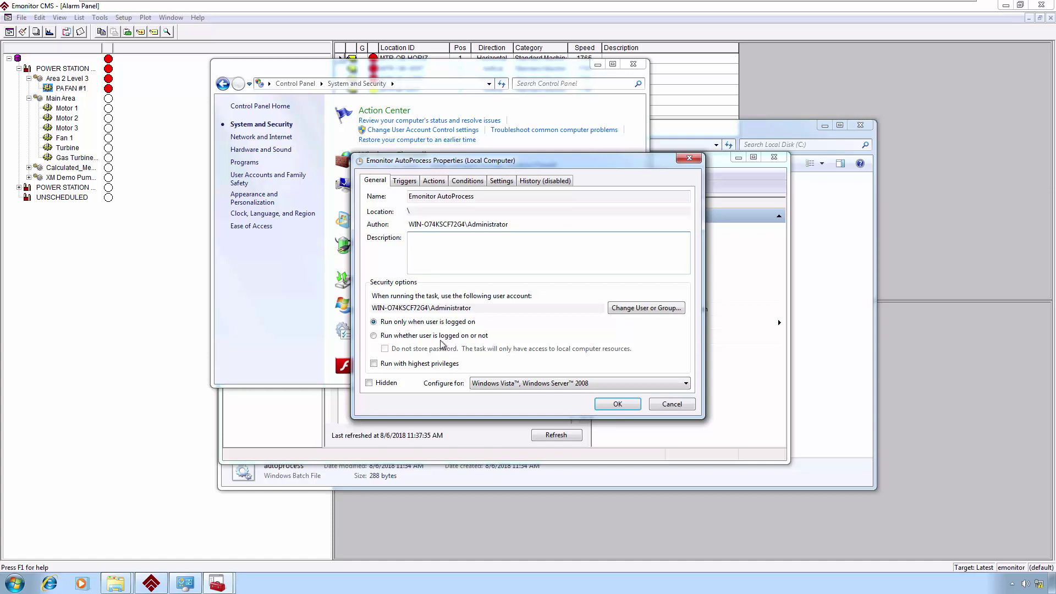
# - Open the task's daily trigger for editing, starting 8/6/2018 at 11:38:40 PM every 1 day
pyautogui.click(410, 182)
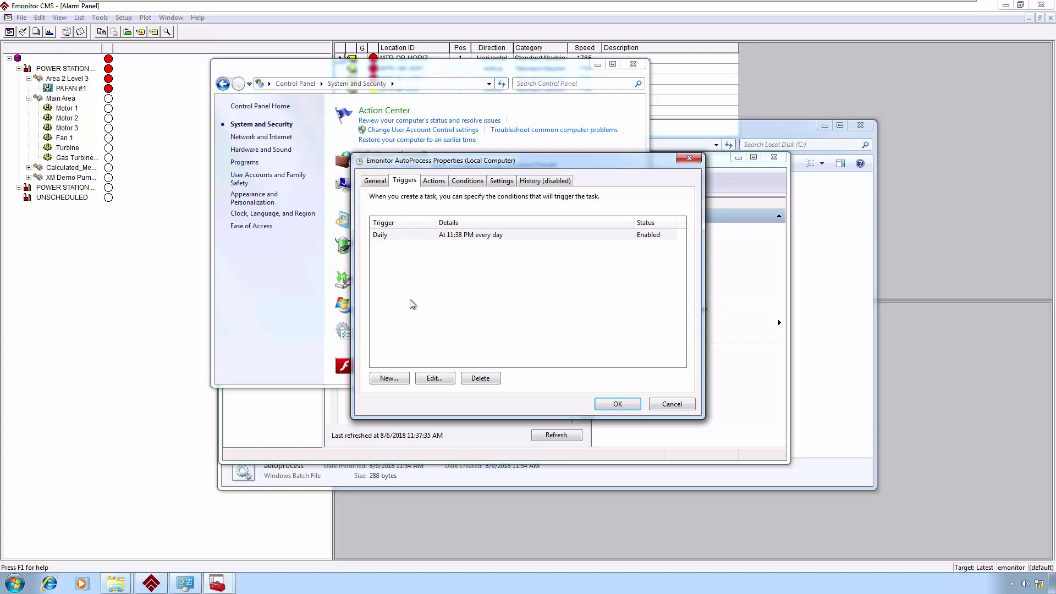
pyautogui.click(434, 378)
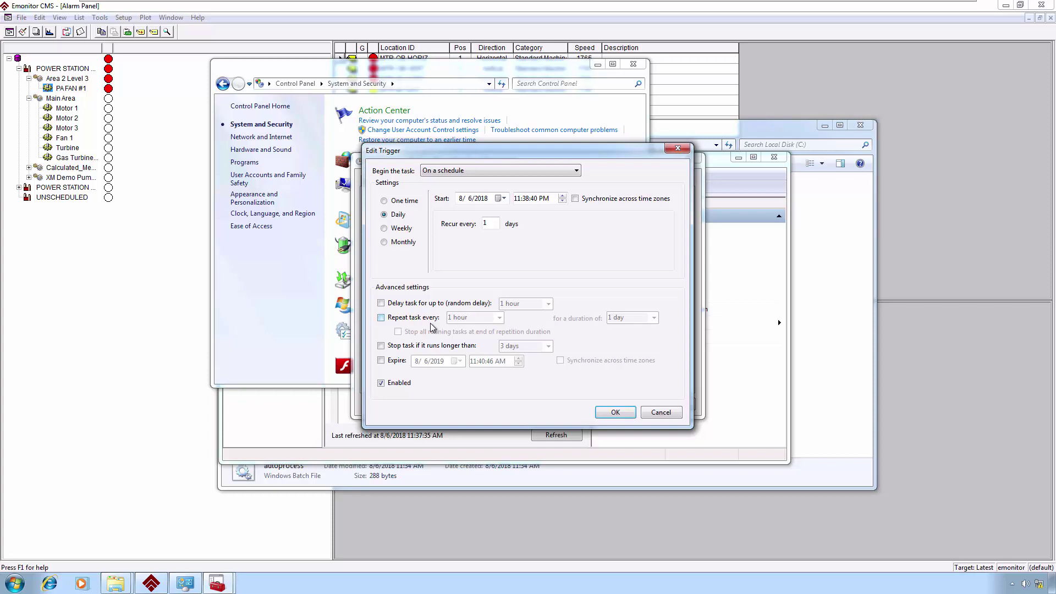
# - Confirm the daily 11:38 PM trigger and save the Emonitor AutoProcess properties
pyautogui.click(612, 417)
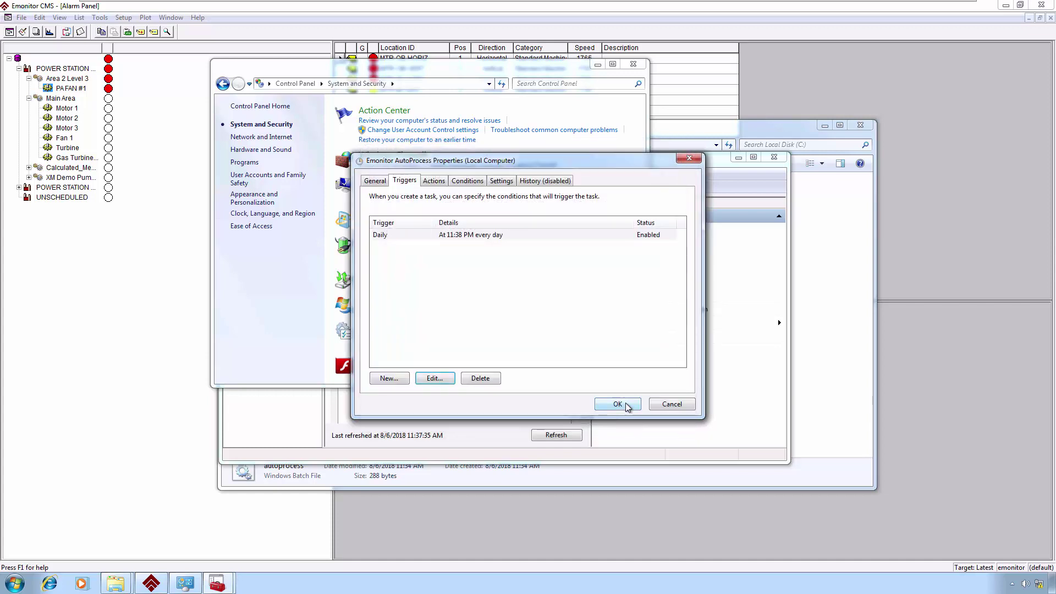
pyautogui.click(618, 405)
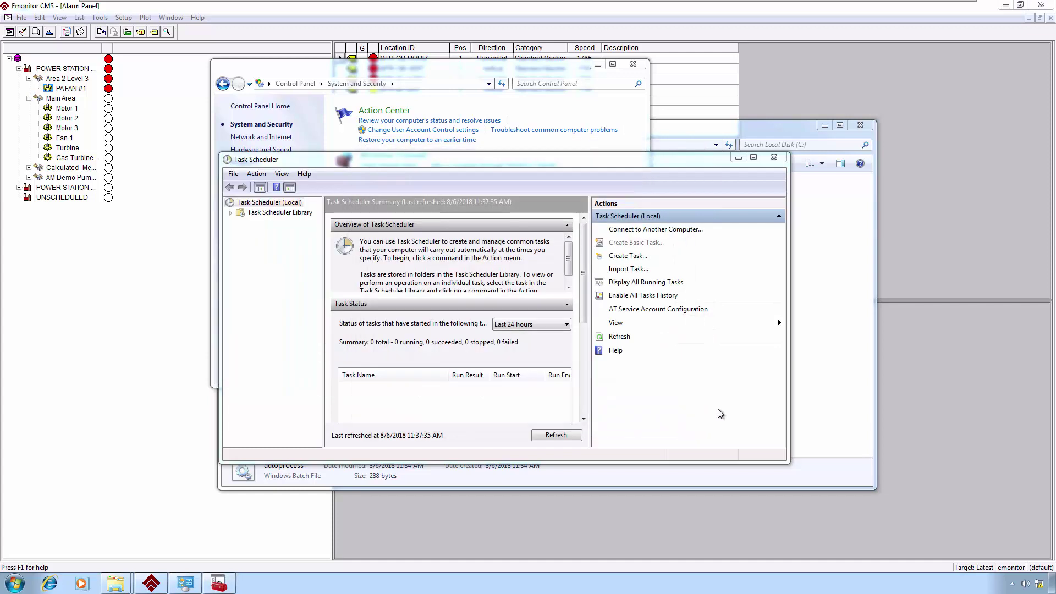